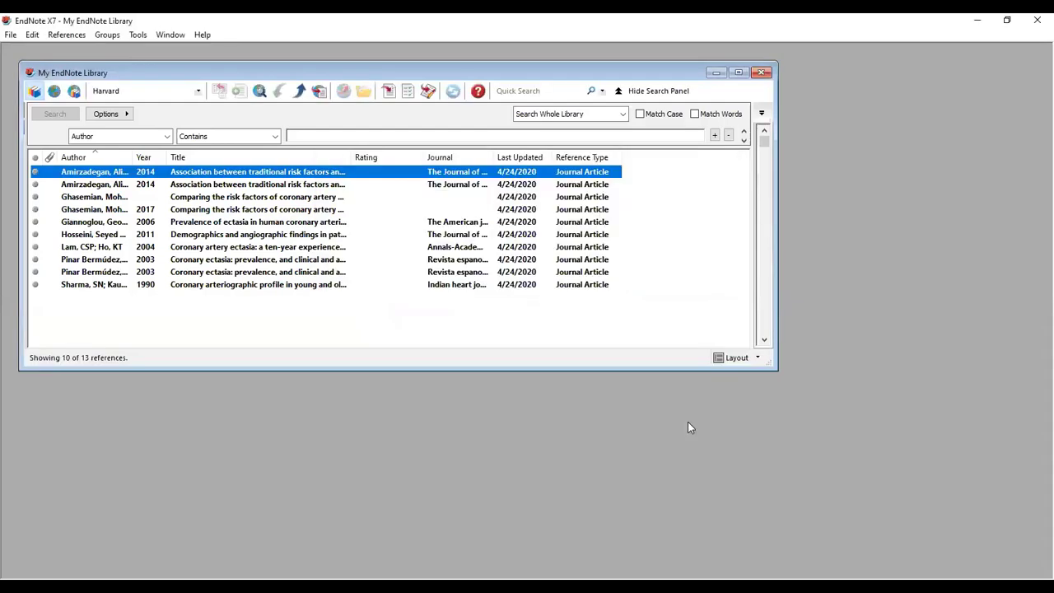
# Close the currently open reference library, My EndNote Library.
pyautogui.click(761, 73)
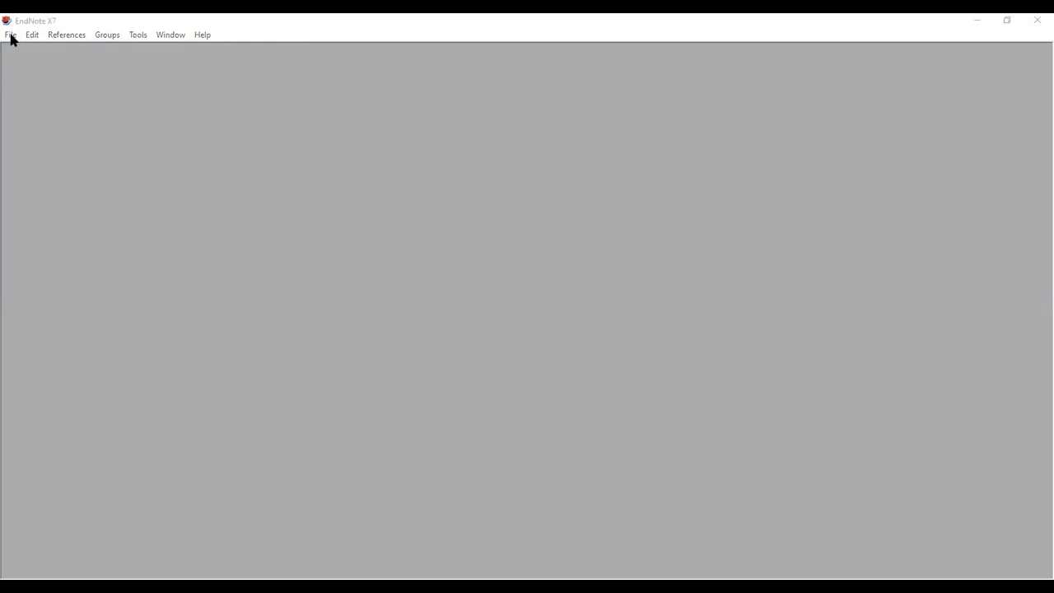
pyautogui.click(12, 36)
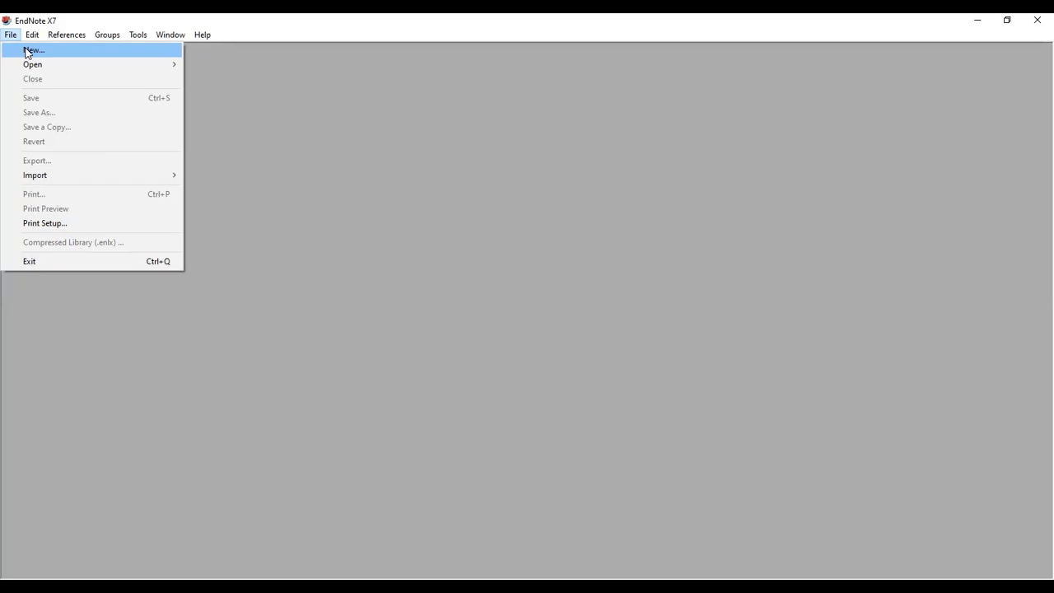
pyautogui.click(27, 52)
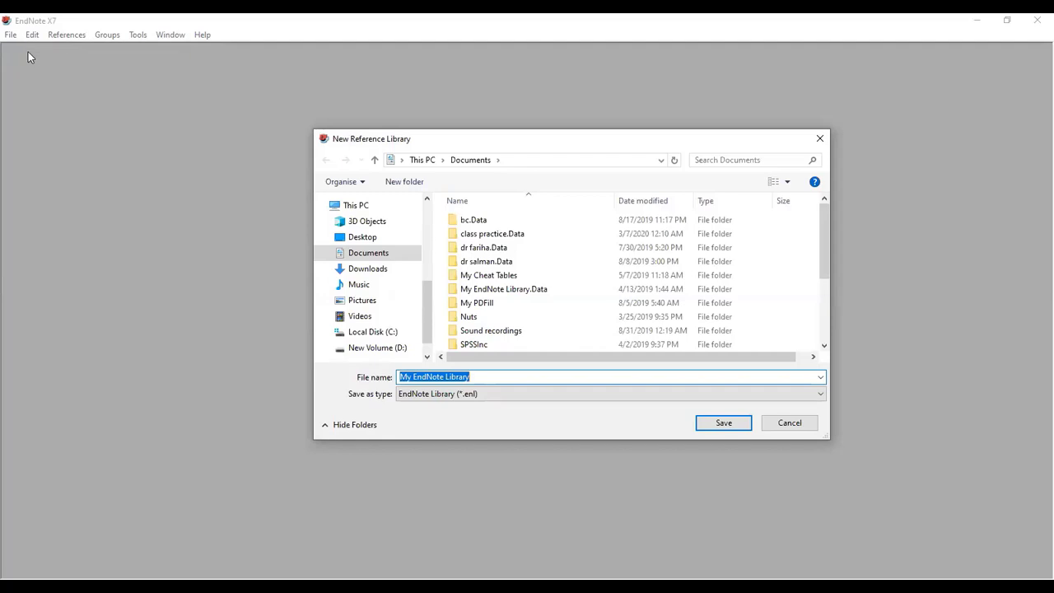
pyautogui.click(824, 145)
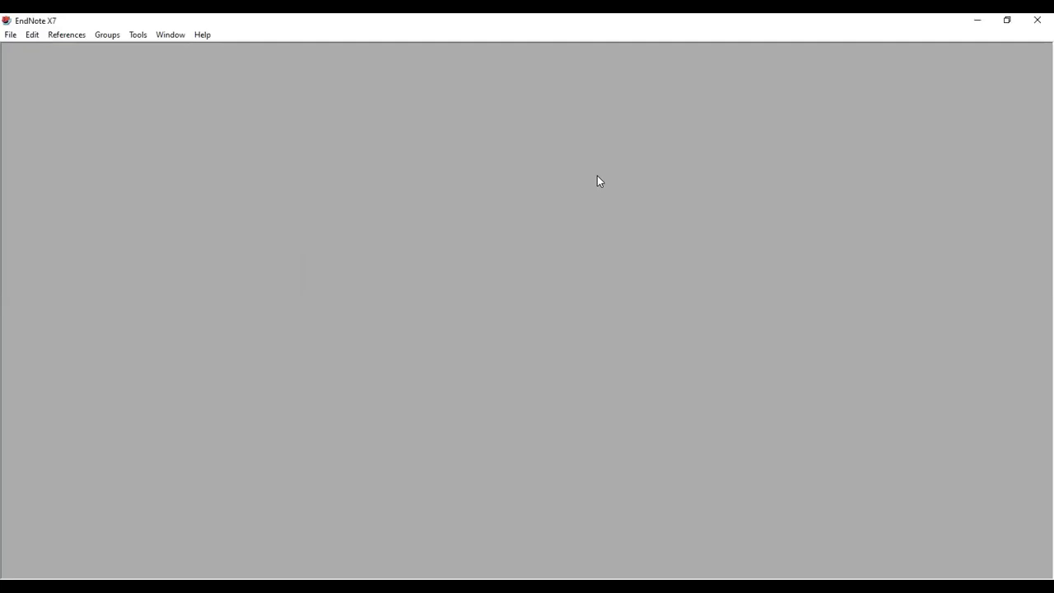
# Create a new reference library named "Class Practice Mlt" in Documents and widen its reference preview pane.
pyautogui.click(10, 36)
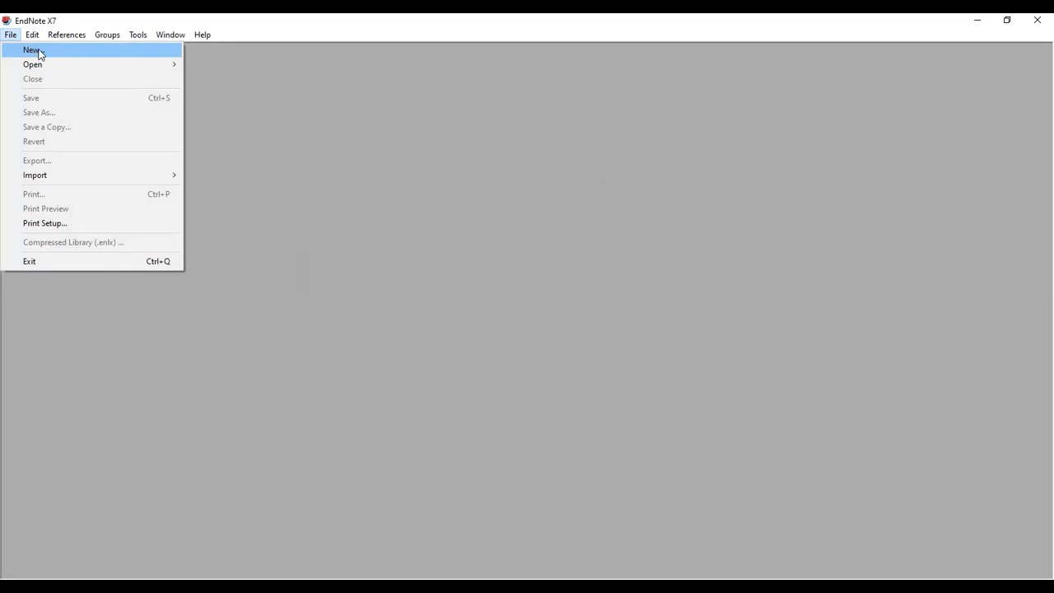
pyautogui.click(39, 51)
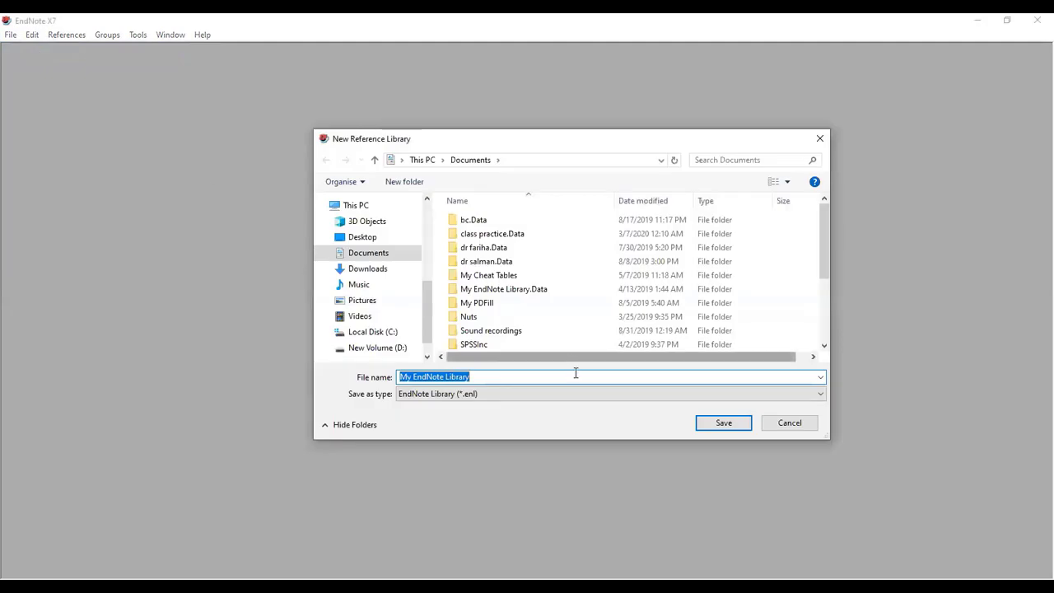
pyautogui.write('C')
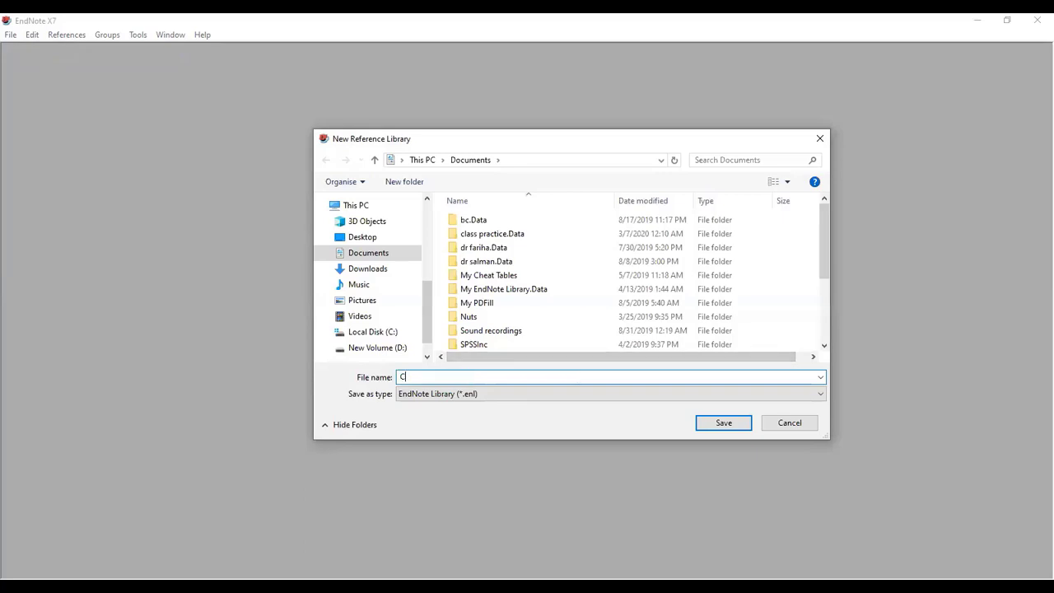
pyautogui.write('lass')
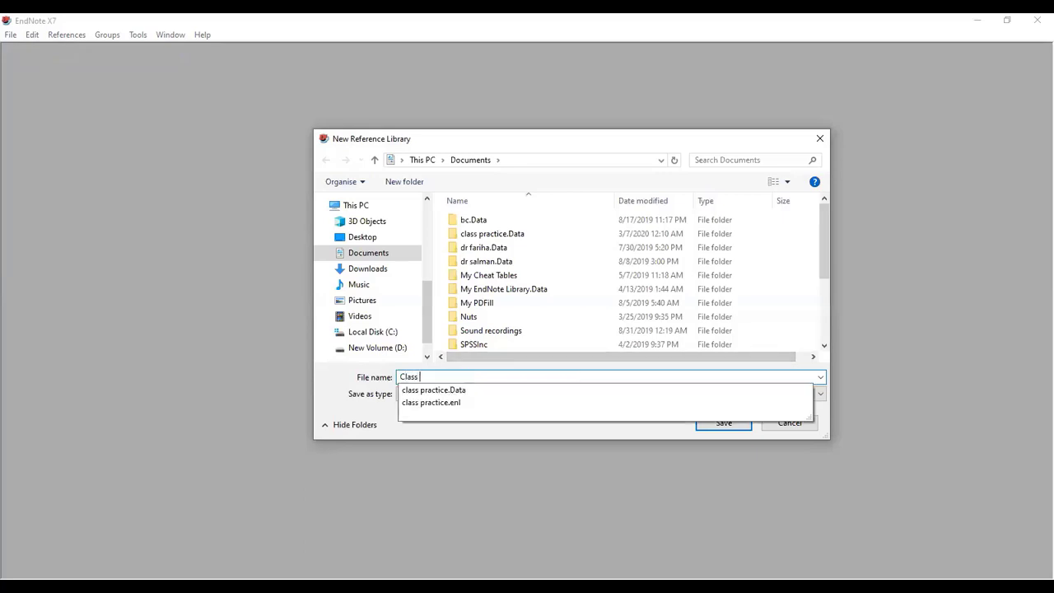
pyautogui.write(' Practice M')
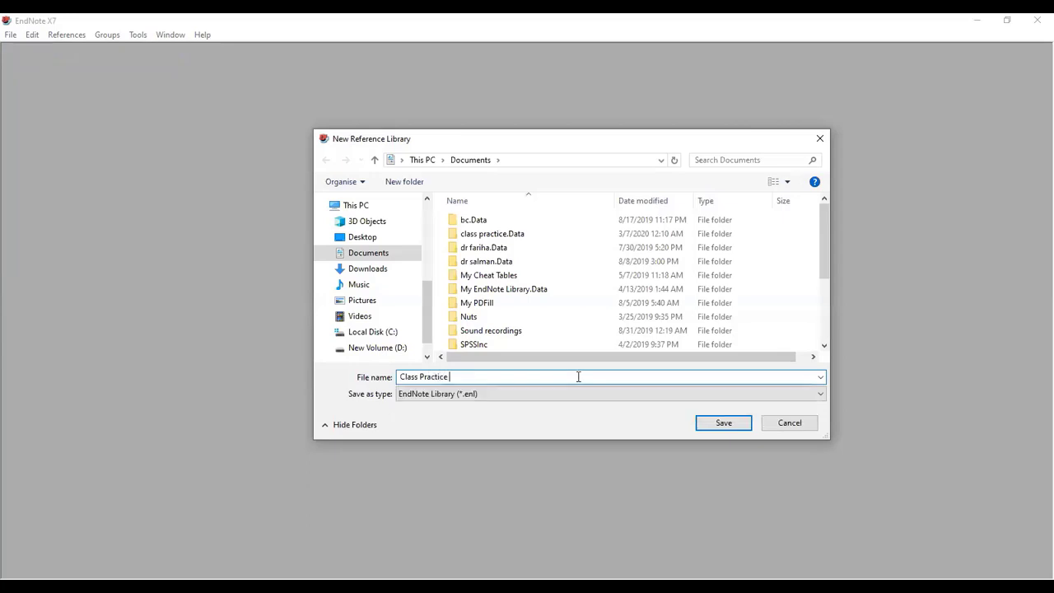
pyautogui.write('lt')
pyautogui.click(721, 424)
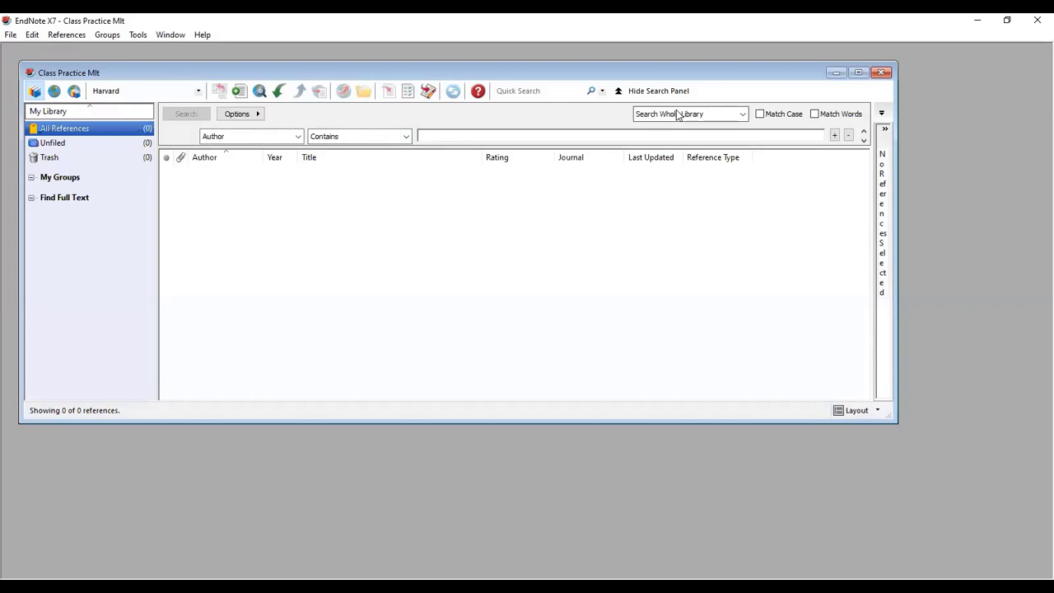
pyautogui.moveTo(871, 254); pyautogui.dragTo(763, 271)
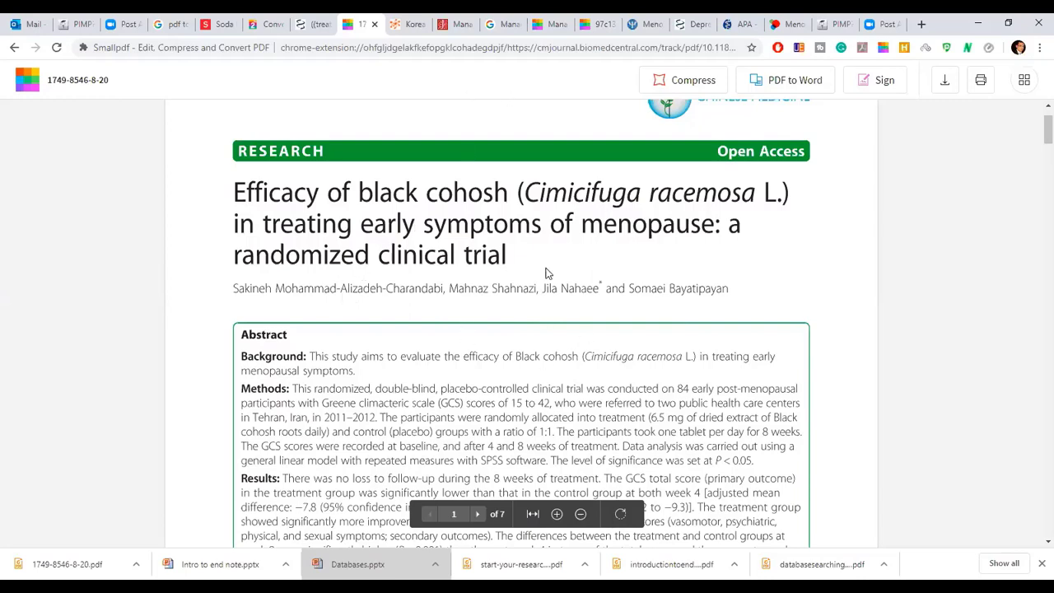
# Try to copy the Background passage about menopause's early symptoms from the article PDF shown in the browser.
pyautogui.scroll(-5, 548, 289)
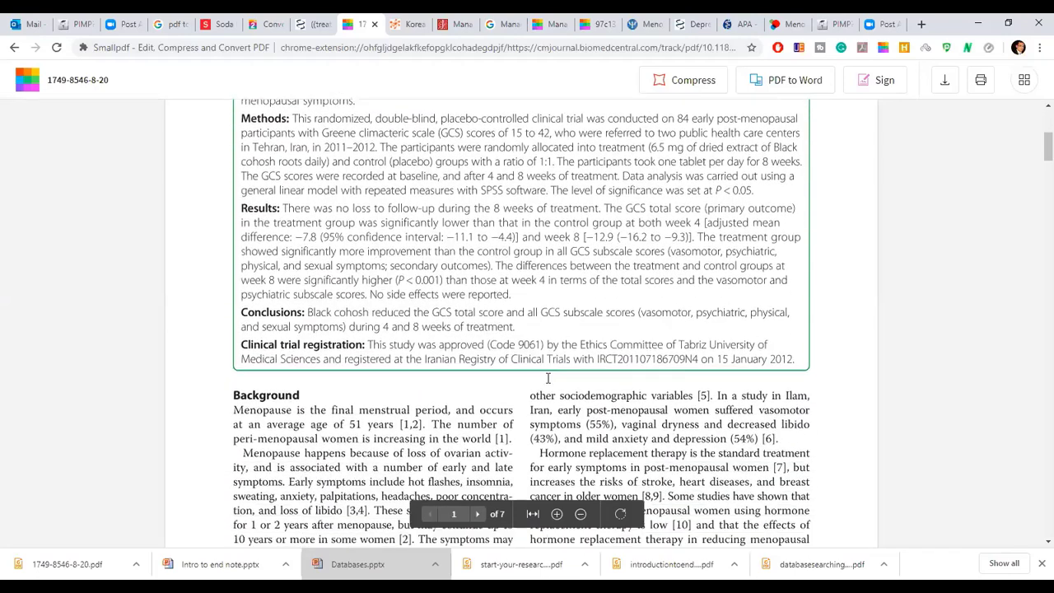
pyautogui.scroll(-2, 547, 378)
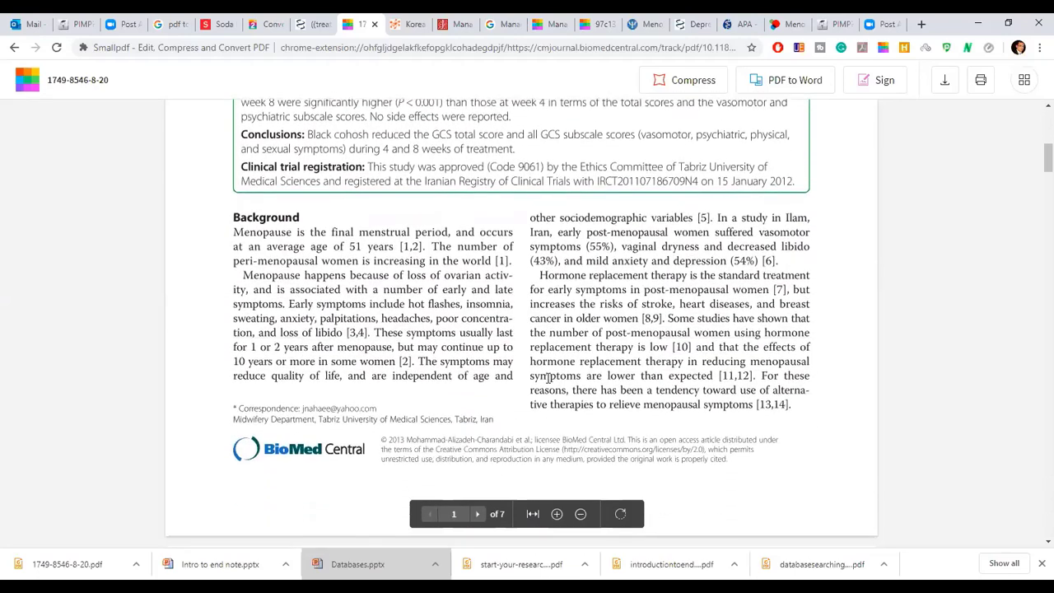
pyautogui.scroll(-1, 548, 378)
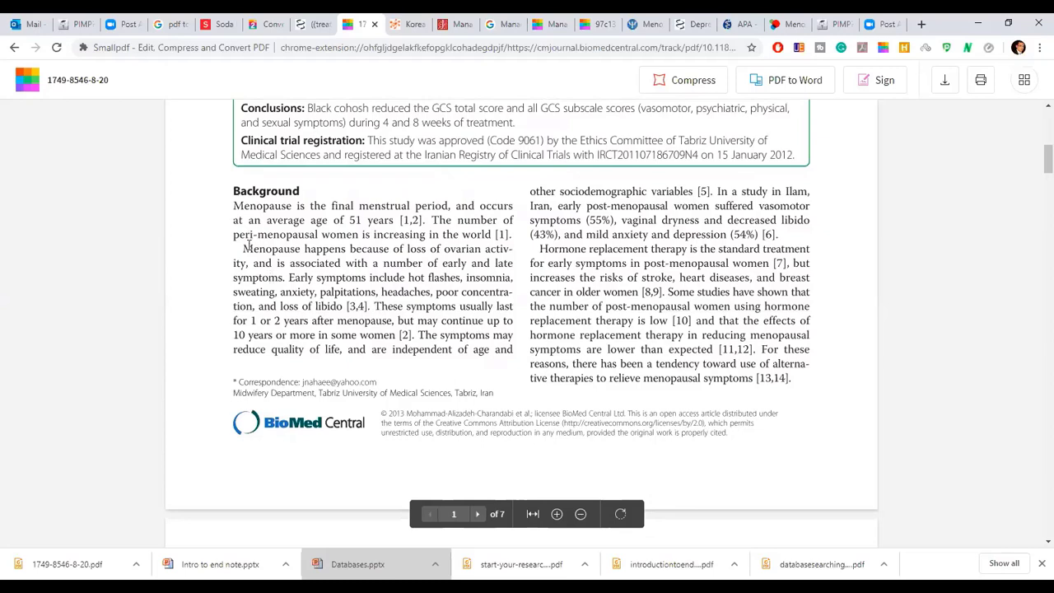
pyautogui.moveTo(244, 248); pyautogui.dragTo(368, 306)
pyautogui.rightClick(336, 298)
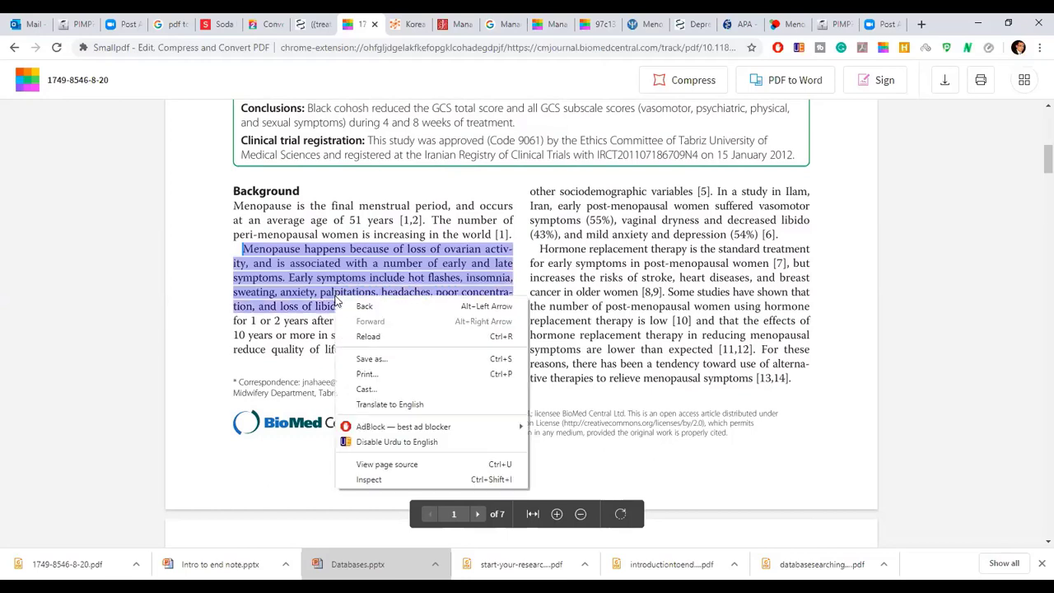
pyautogui.click(288, 308)
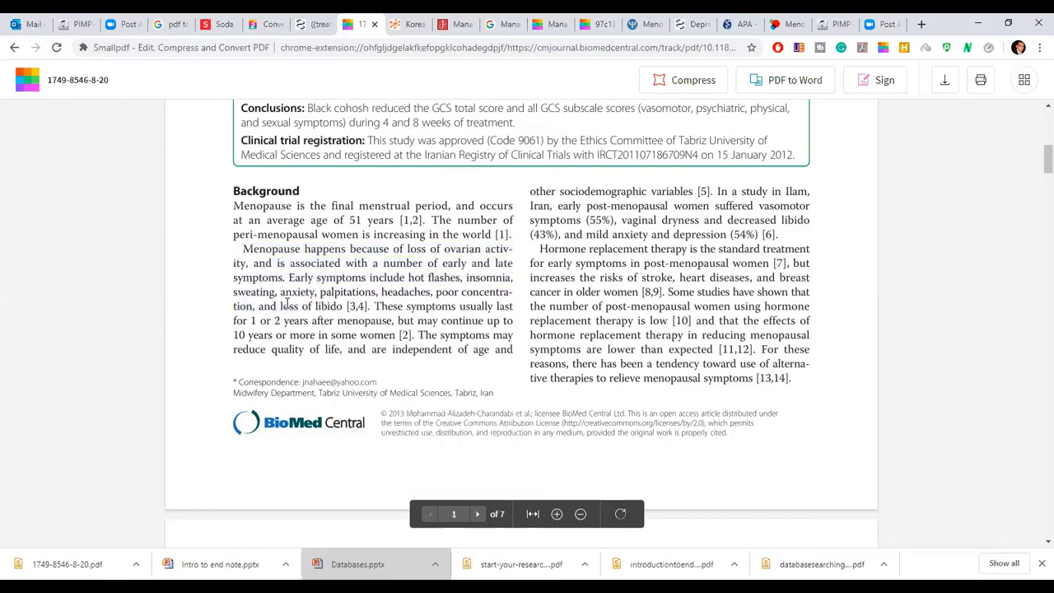
# Find the downloaded 1749-8546-8-20.pdf in its folder, bring it up in Foxit Reader and hide its bookmarks.
pyautogui.click(136, 566)
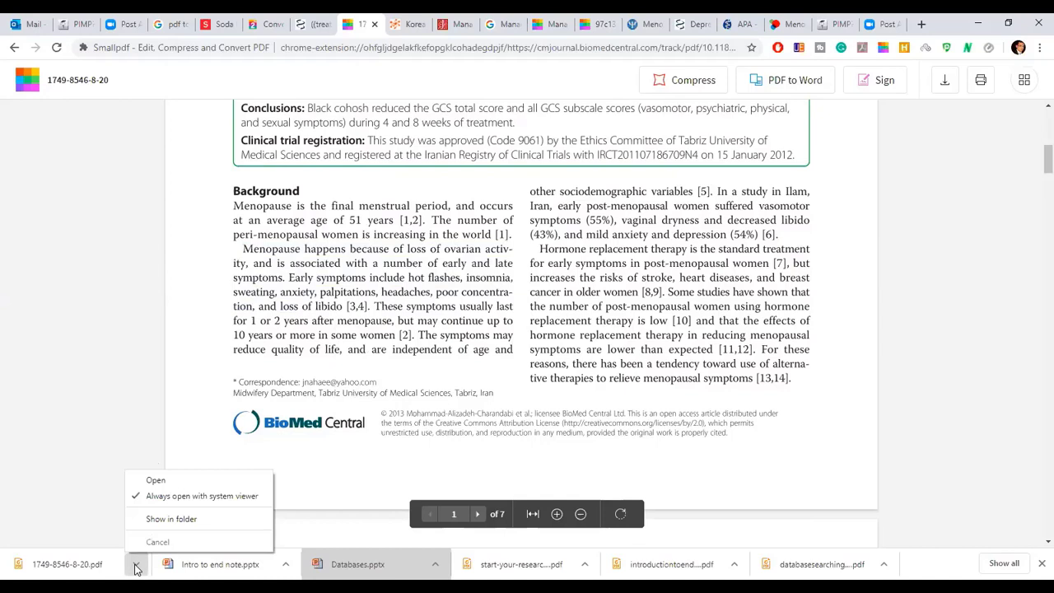
pyautogui.click(169, 521)
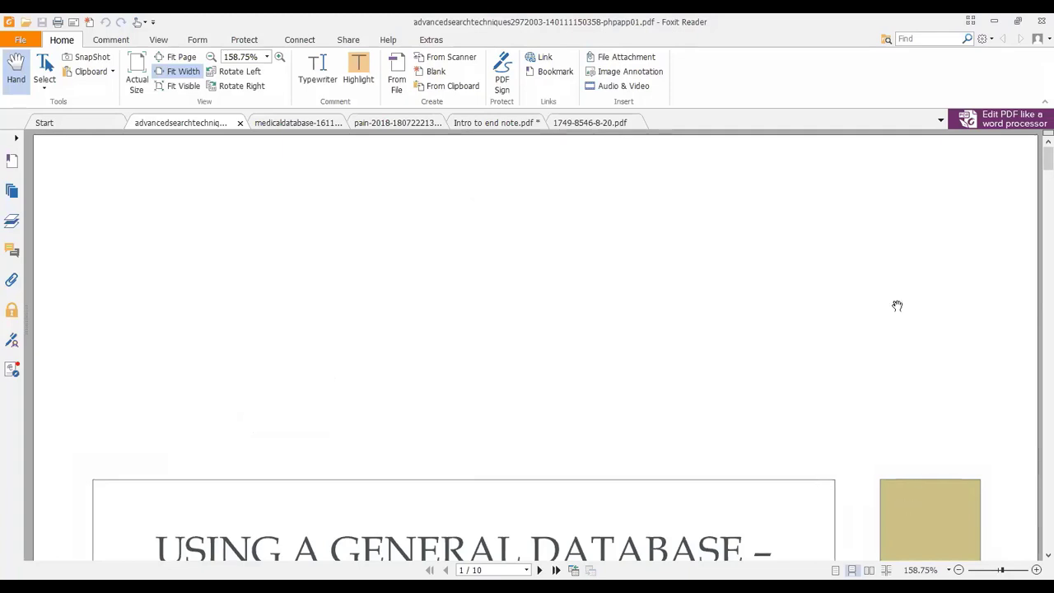
pyautogui.click(1038, 18)
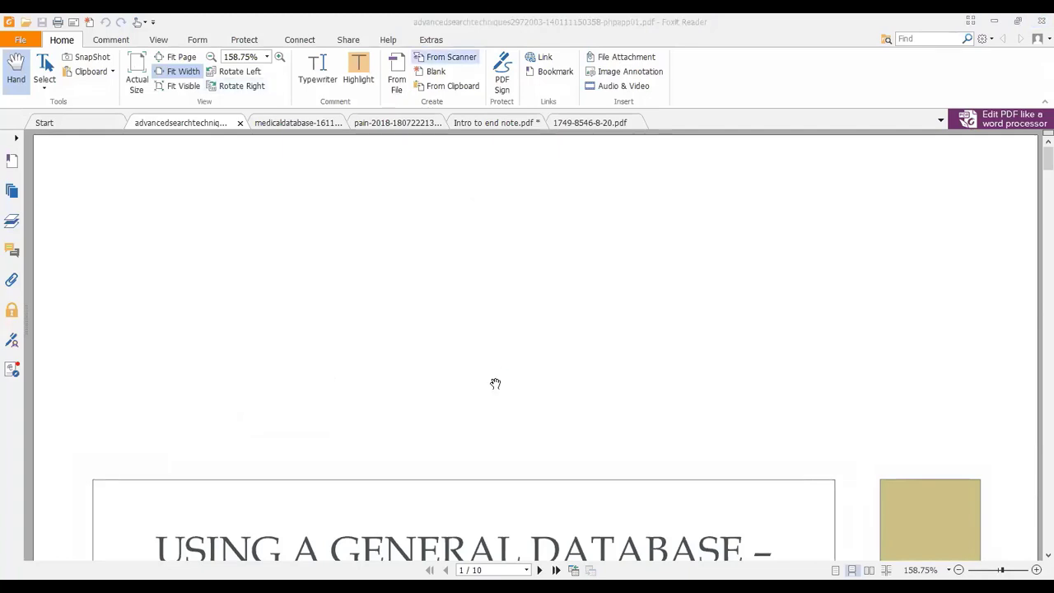
pyautogui.click(596, 122)
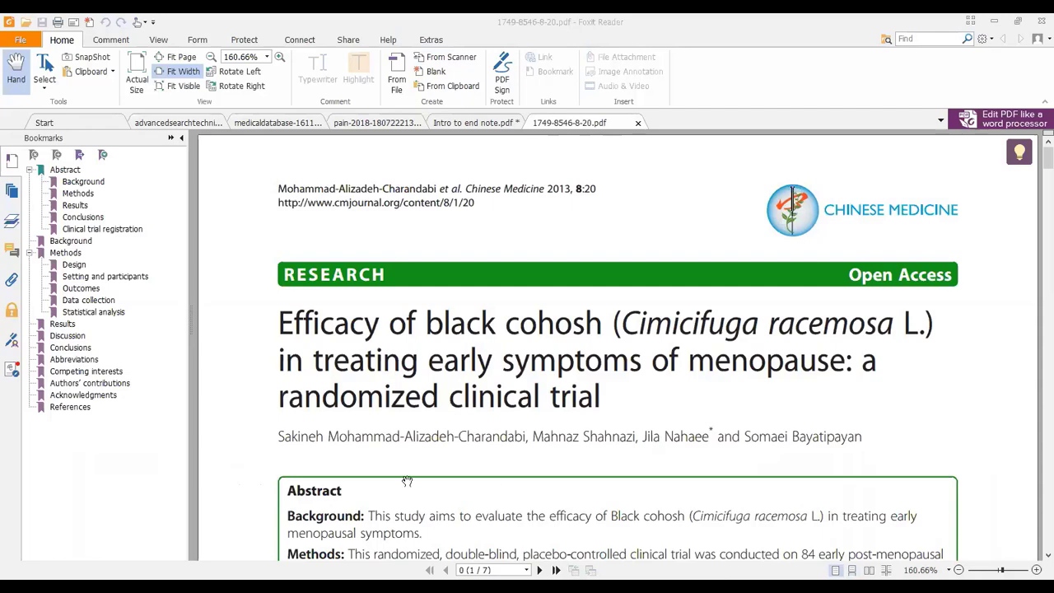
pyautogui.click(182, 141)
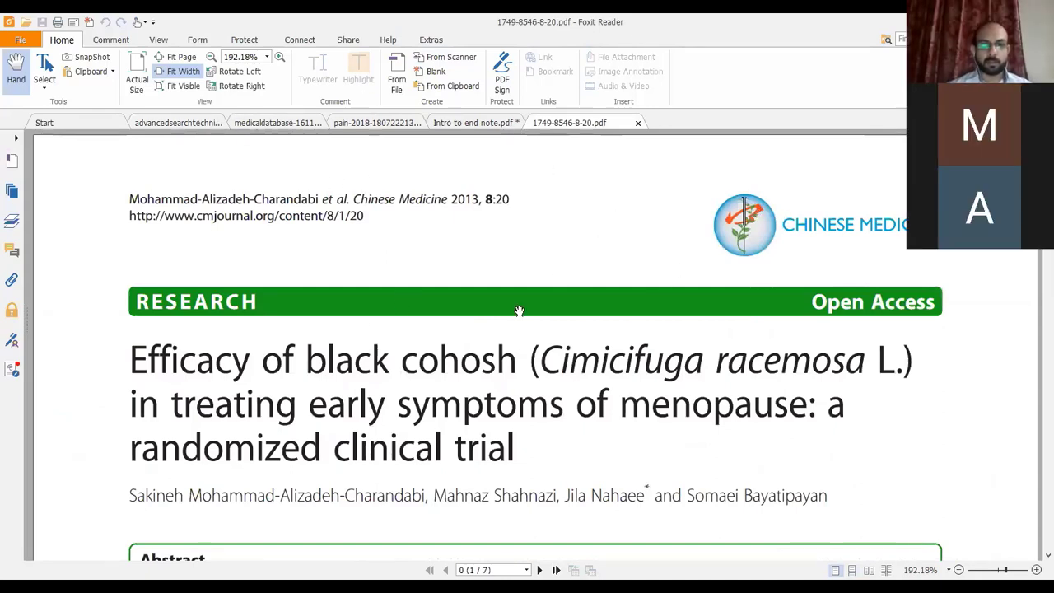
# Copy the Background passage from "Menopause happens" to "loss of libido [3,4]." into a blank Word document.
pyautogui.scroll(-5, 519, 312)
pyautogui.scroll(-9, 519, 384)
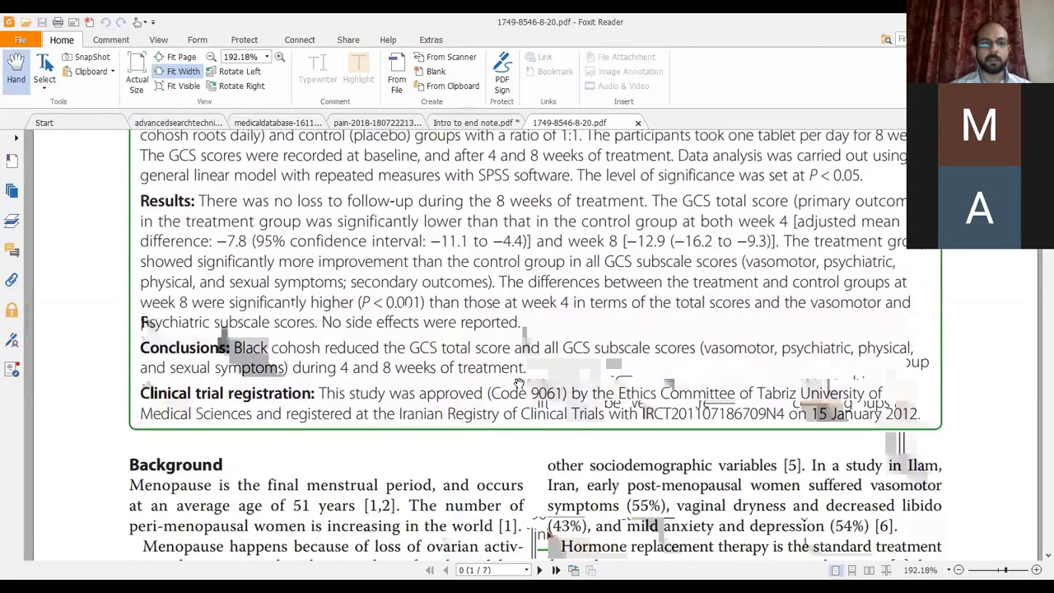
pyautogui.scroll(-6, 533, 374)
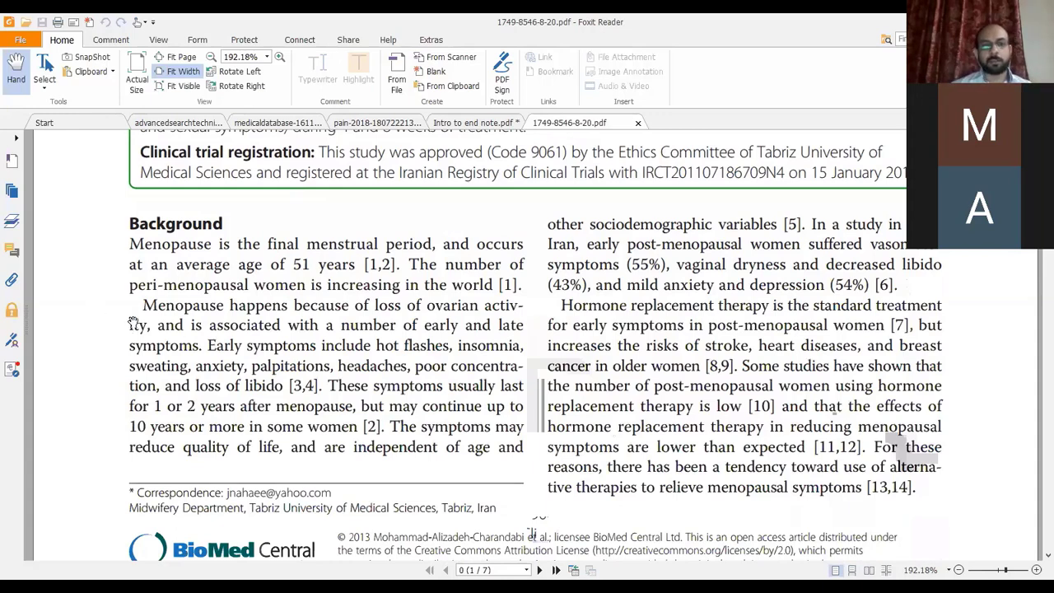
pyautogui.moveTo(145, 306); pyautogui.dragTo(339, 387)
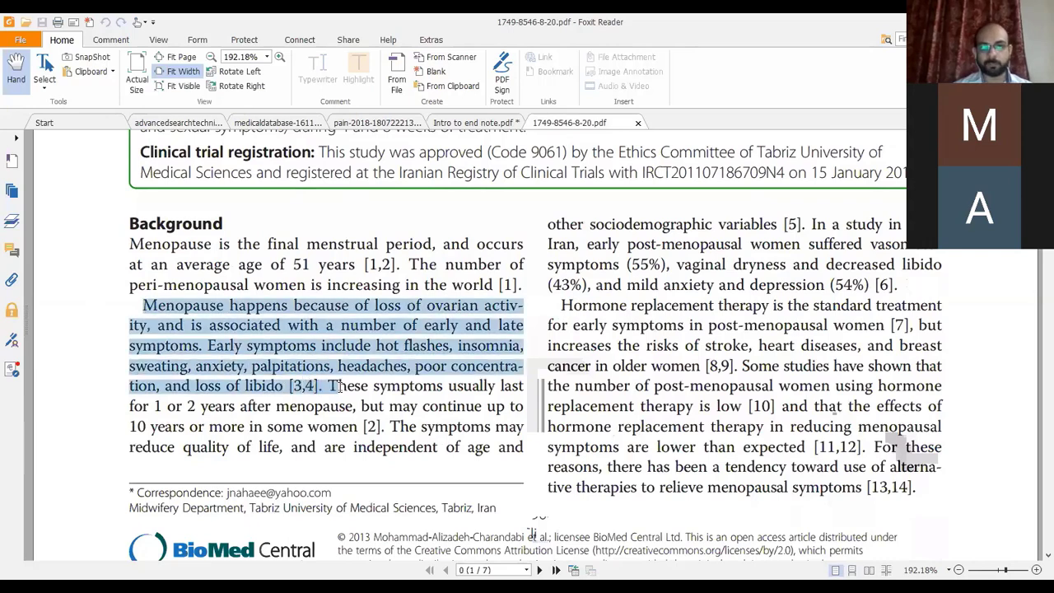
pyautogui.rightClick(233, 306)
pyautogui.click(254, 311)
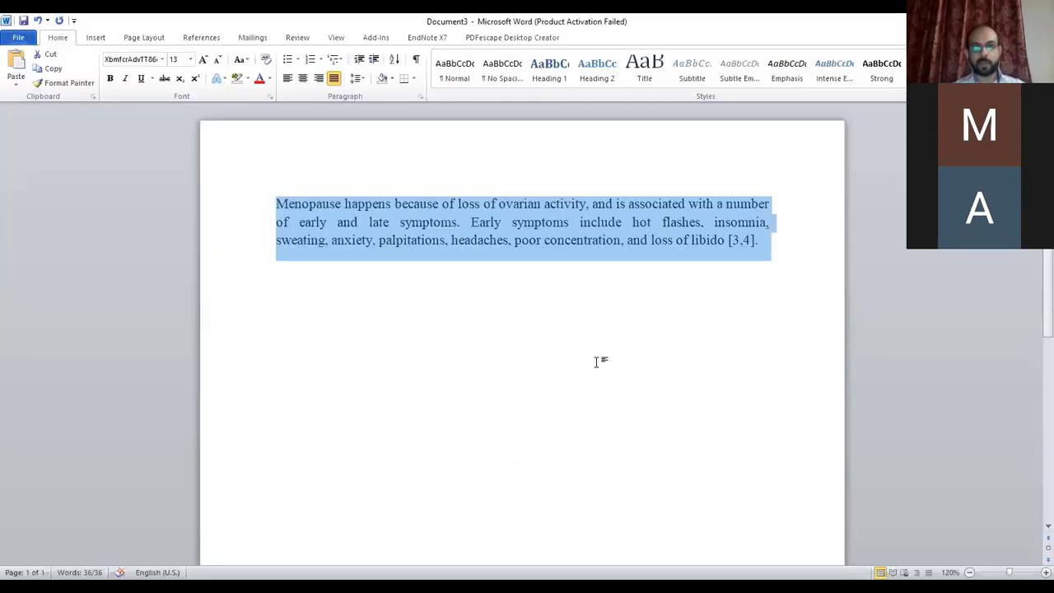
pyautogui.click(606, 368)
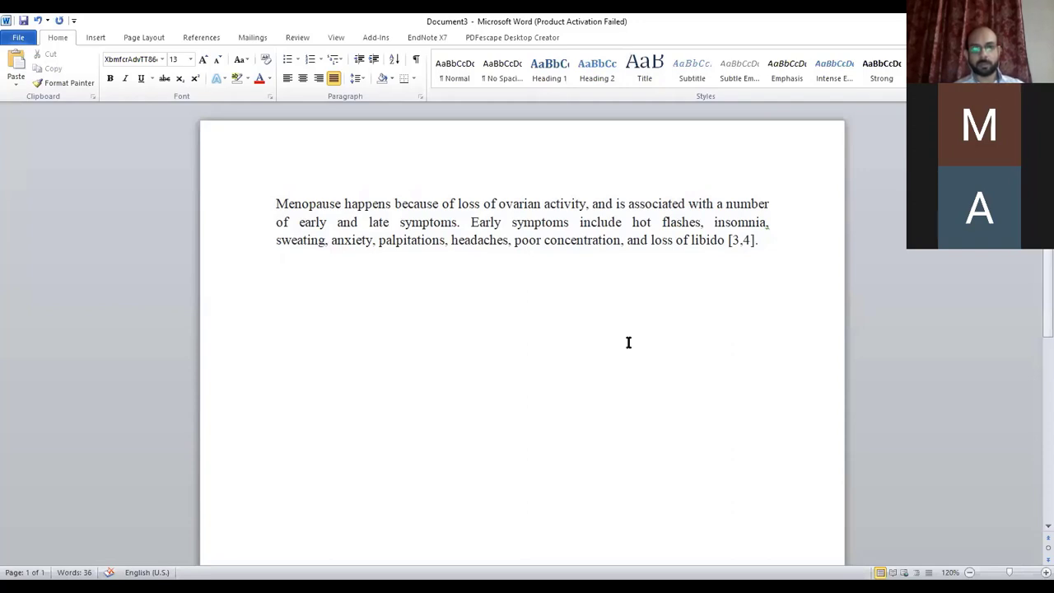
# Check the source article again and examine the first sentence of the pasted paragraph in the Word document.
pyautogui.hotkey('alt', 'Tab')
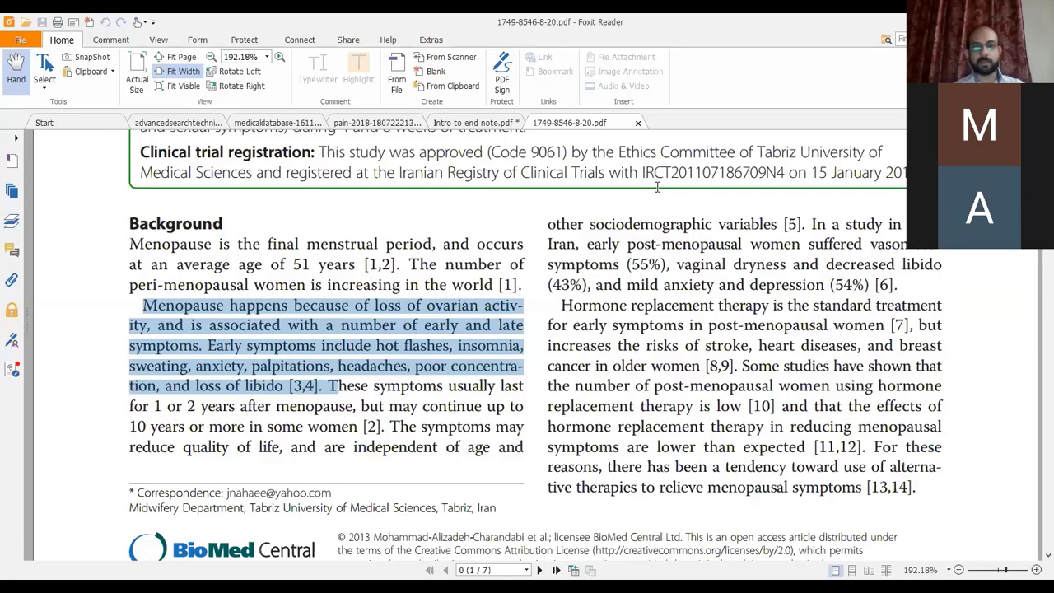
pyautogui.hotkey('alt', 'Tab')
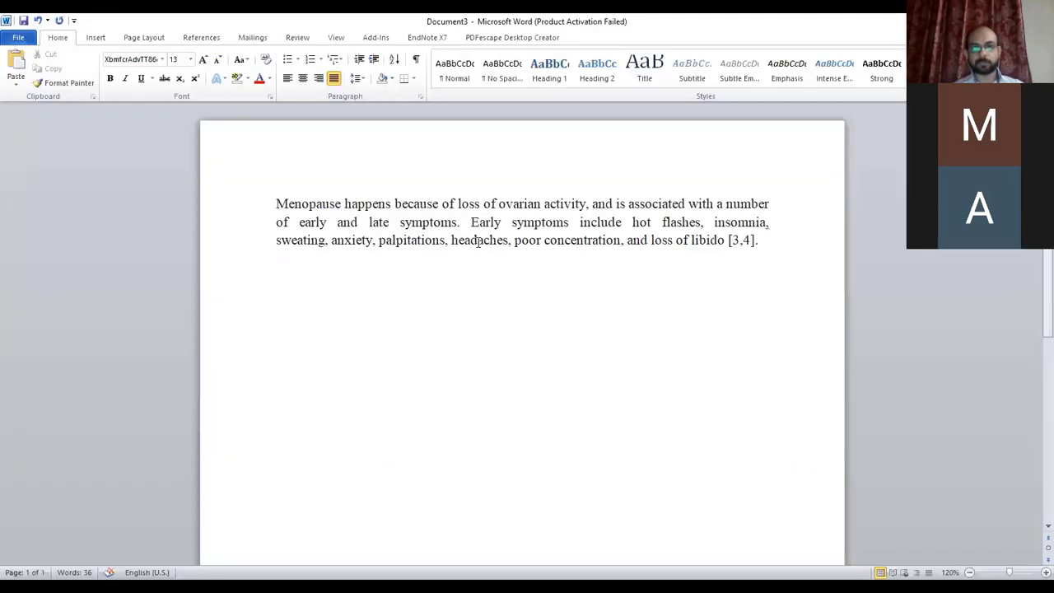
pyautogui.click(347, 203)
pyautogui.press('Right')
pyautogui.press('Right')
pyautogui.press('Right')
pyautogui.press('Right')
pyautogui.press('Right')
pyautogui.press('Right')
pyautogui.press('Right')
pyautogui.press('Right')
pyautogui.press('Right')
pyautogui.press('Right')
pyautogui.press('Right')
pyautogui.press('Right')
pyautogui.press('Right')
pyautogui.press('Right')
pyautogui.press('Right')
pyautogui.press('Right')
pyautogui.press('Right')
pyautogui.press('Right')
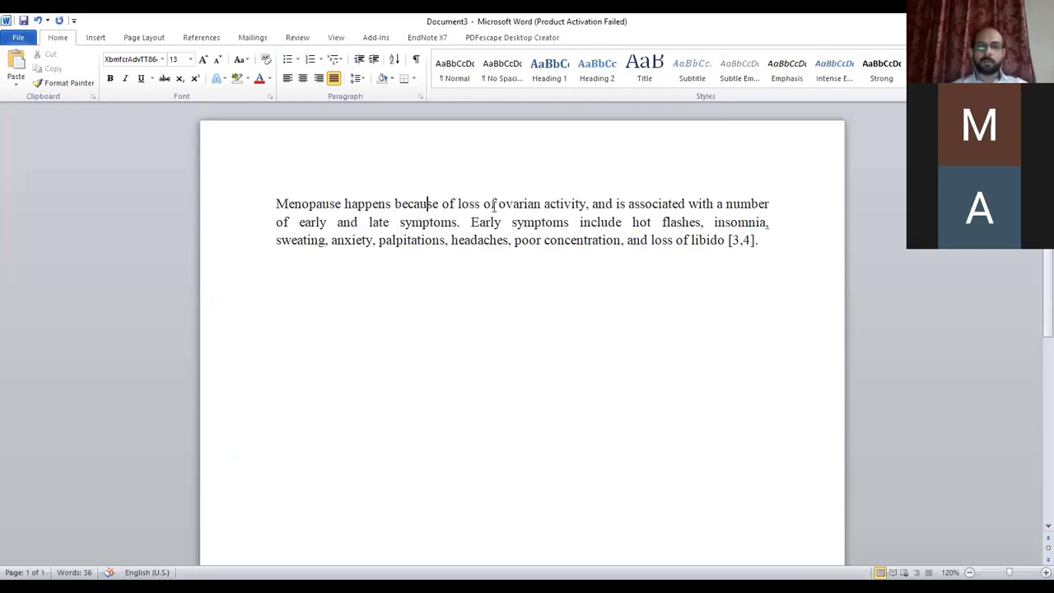
pyautogui.press('Right')
pyautogui.press('Right')
pyautogui.press('Right')
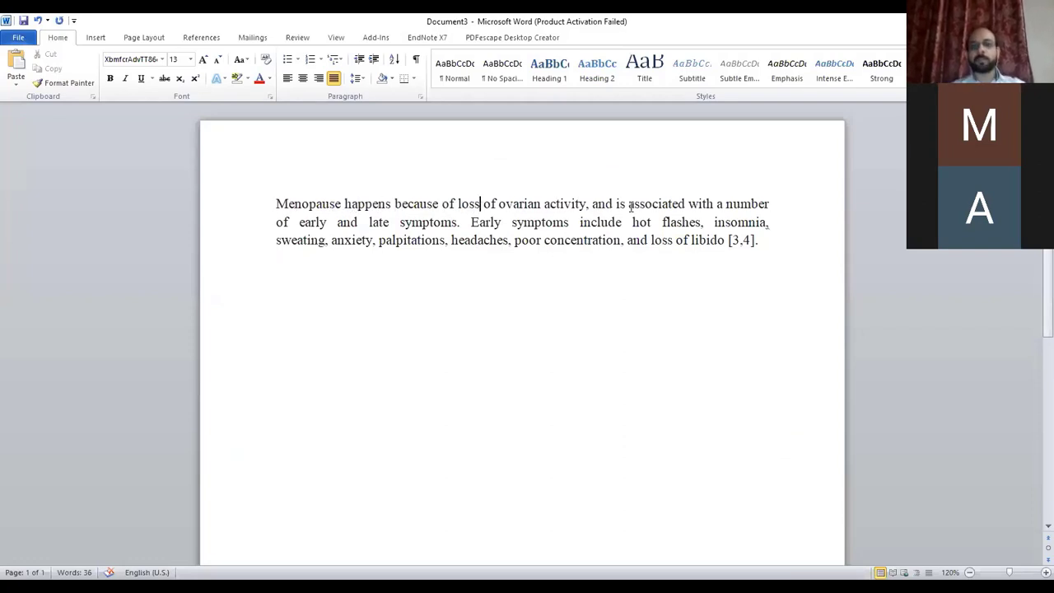
pyautogui.press('Left')
pyautogui.press('Left')
pyautogui.press('Left')
pyautogui.press('Left')
pyautogui.press('Left')
pyautogui.press('Left')
pyautogui.press('Left')
pyautogui.press('Left')
pyautogui.press('Left')
pyautogui.press('Left')
pyautogui.press('Left')
pyautogui.press('Left')
pyautogui.press('Left')
pyautogui.press('Left')
pyautogui.press('Left')
pyautogui.press('Left')
pyautogui.press('Left')
pyautogui.press('Left')
pyautogui.press('Left')
pyautogui.press('Left')
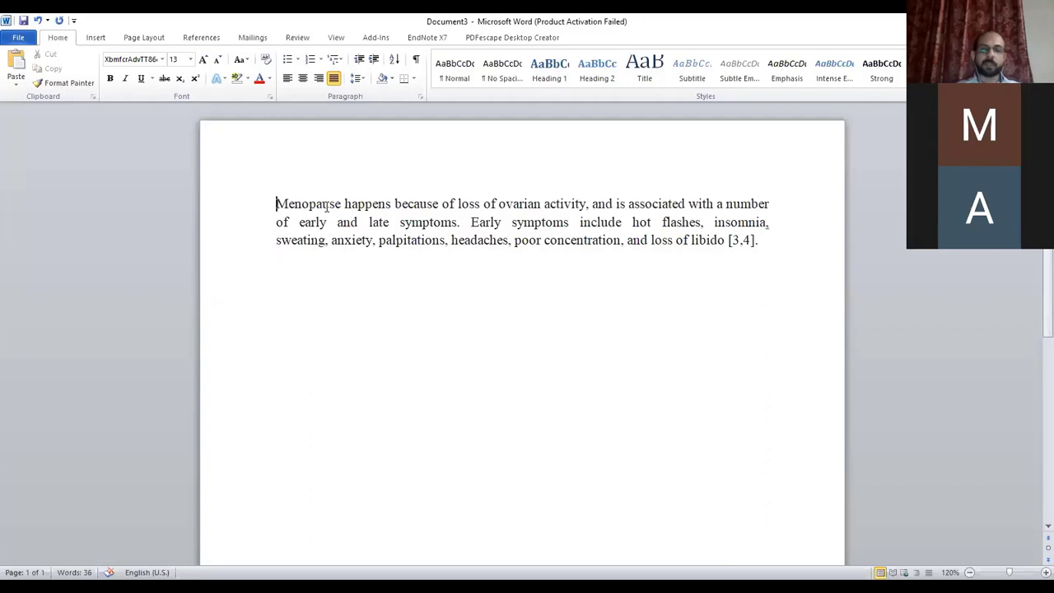
# Examine the pasted paragraph's last line through to its citation marker and switch back to the article in Foxit Reader.
pyautogui.press('Down')
pyautogui.press('Down')
pyautogui.press('Right')
pyautogui.press('Right')
pyautogui.press('Right')
pyautogui.press('Right')
pyautogui.press('Right')
pyautogui.press('Right')
pyautogui.press('Right')
pyautogui.press('Right')
pyautogui.press('Right')
pyautogui.press('Right')
pyautogui.press('Right')
pyautogui.press('Right')
pyautogui.press('Right')
pyautogui.press('Right')
pyautogui.press('Right')
pyautogui.press('Right')
pyautogui.press('Right')
pyautogui.press('Right')
pyautogui.press('Right')
pyautogui.press('Right')
pyautogui.press('Right')
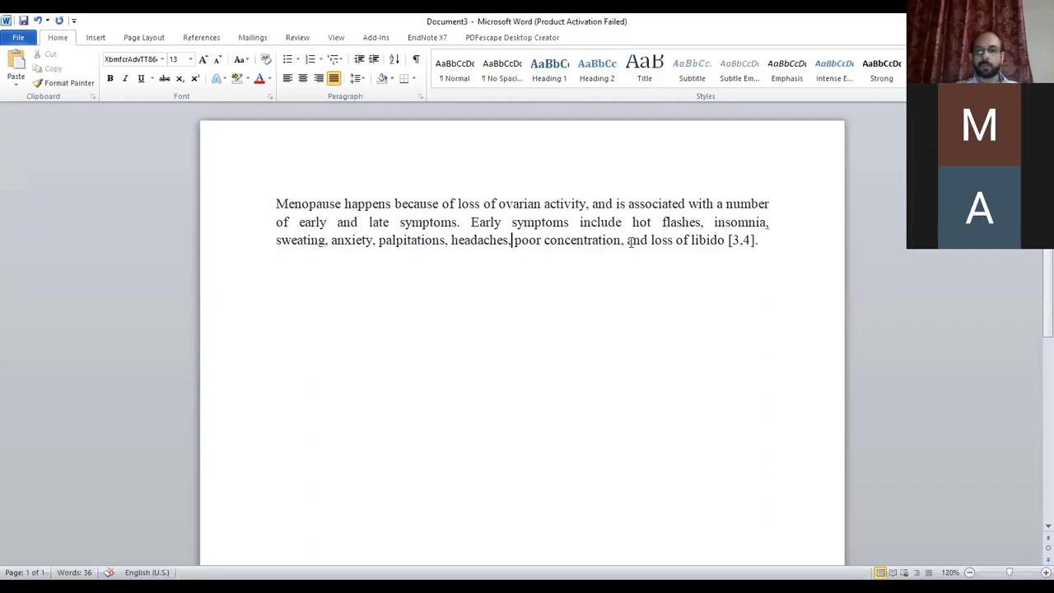
pyautogui.press('Right')
pyautogui.press('Right')
pyautogui.press('Right')
pyautogui.press('Right')
pyautogui.press('Right')
pyautogui.press('Right')
pyautogui.press('Right')
pyautogui.press('Right')
pyautogui.press('Right')
pyautogui.press('Right')
pyautogui.press('Right')
pyautogui.press('Right')
pyautogui.press('Right')
pyautogui.press('Right')
pyautogui.press('Right')
pyautogui.press('Right')
pyautogui.press('Right')
pyautogui.press('Right')
pyautogui.press('Right')
pyautogui.press('Right')
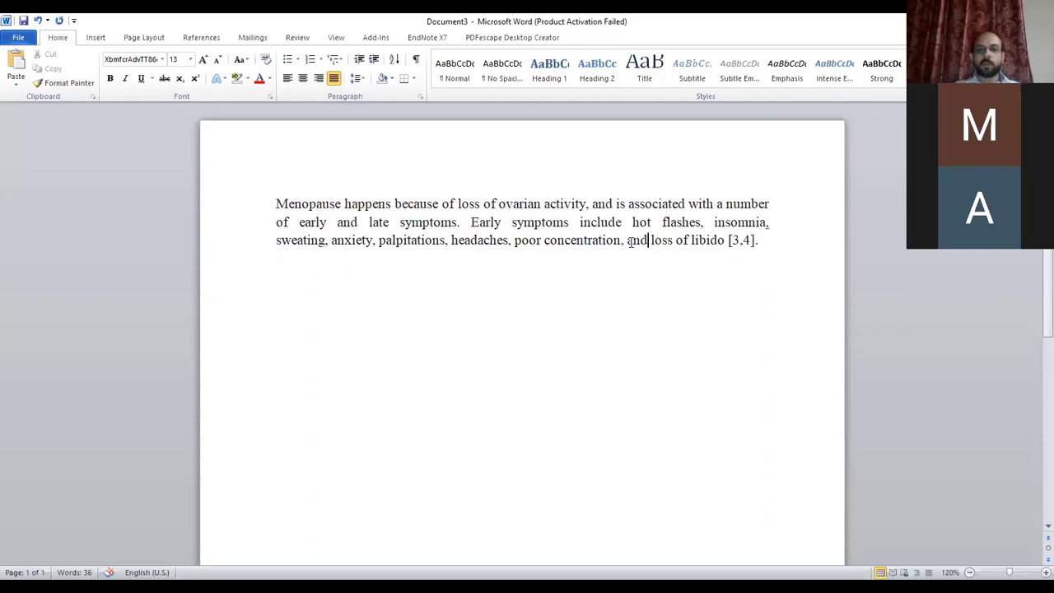
pyautogui.press('Right')
pyautogui.press('Right')
pyautogui.hotkey('shift', 'Right')
pyautogui.press('Right')
pyautogui.press('Right')
pyautogui.hotkey('shift', 'Right')
pyautogui.hotkey('alt', 'Tab')
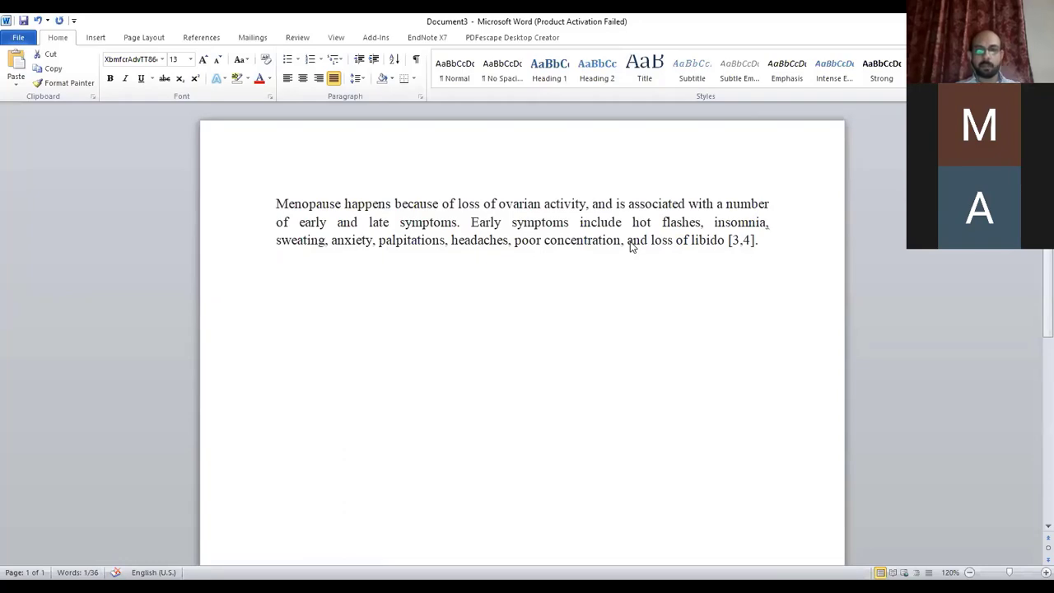
pyautogui.hotkey('alt', 'Tab')
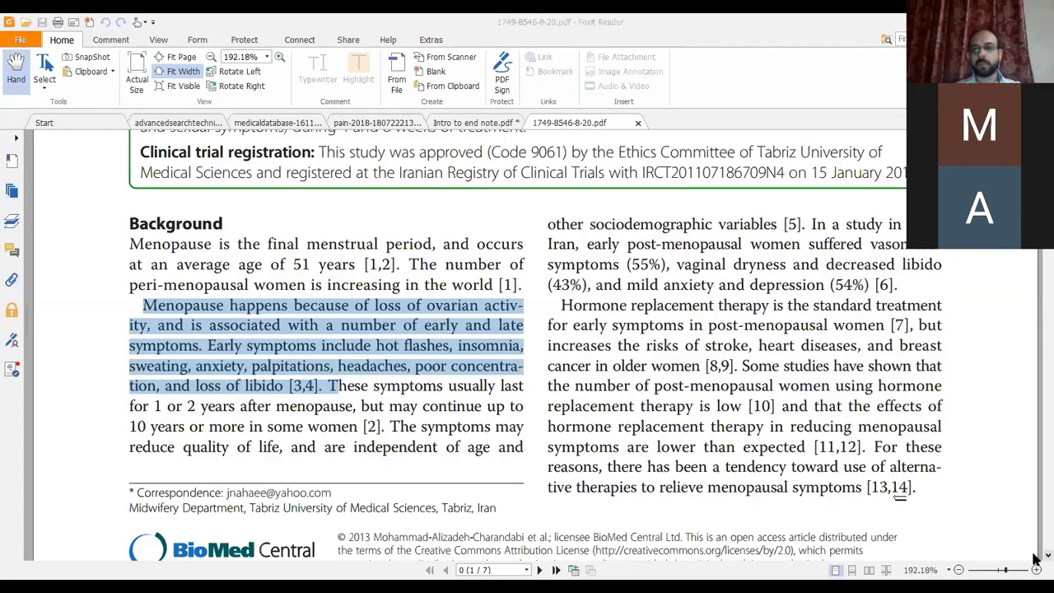
# Go to the article's reference list and examine entries 3 and 4, which the copied passage cites.
pyautogui.moveTo(1047, 198); pyautogui.dragTo(1048, 302)
pyautogui.scroll(-10, 1037, 309)
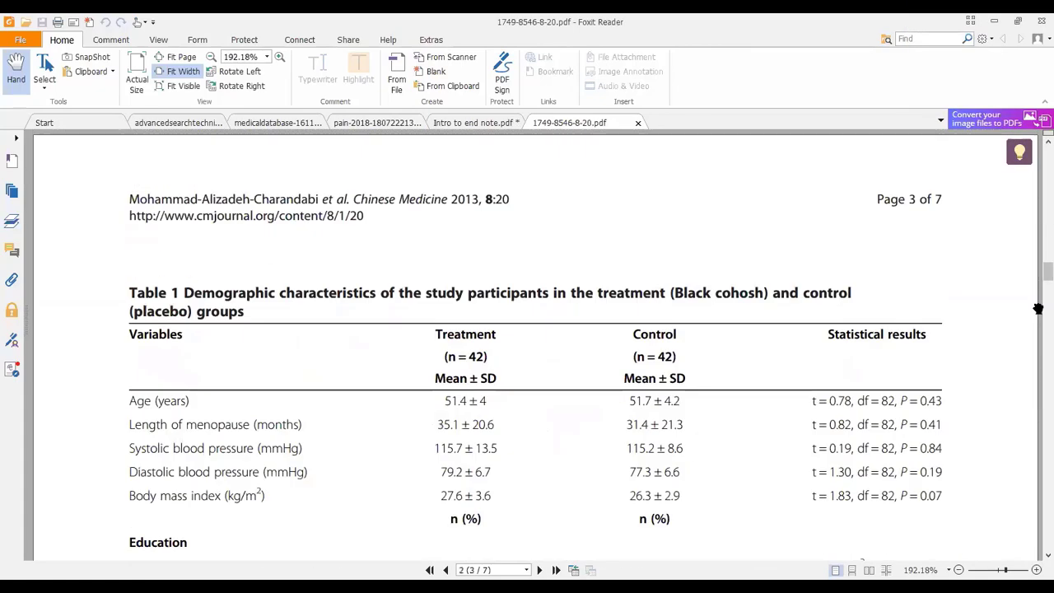
pyautogui.scroll(-5, 1039, 309)
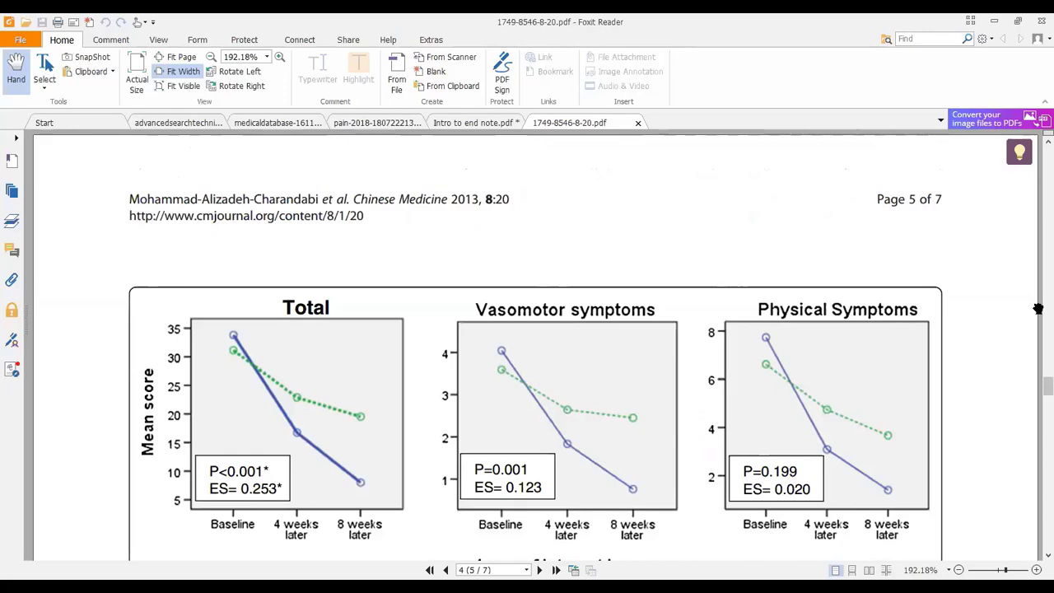
pyautogui.scroll(-15, 1039, 309)
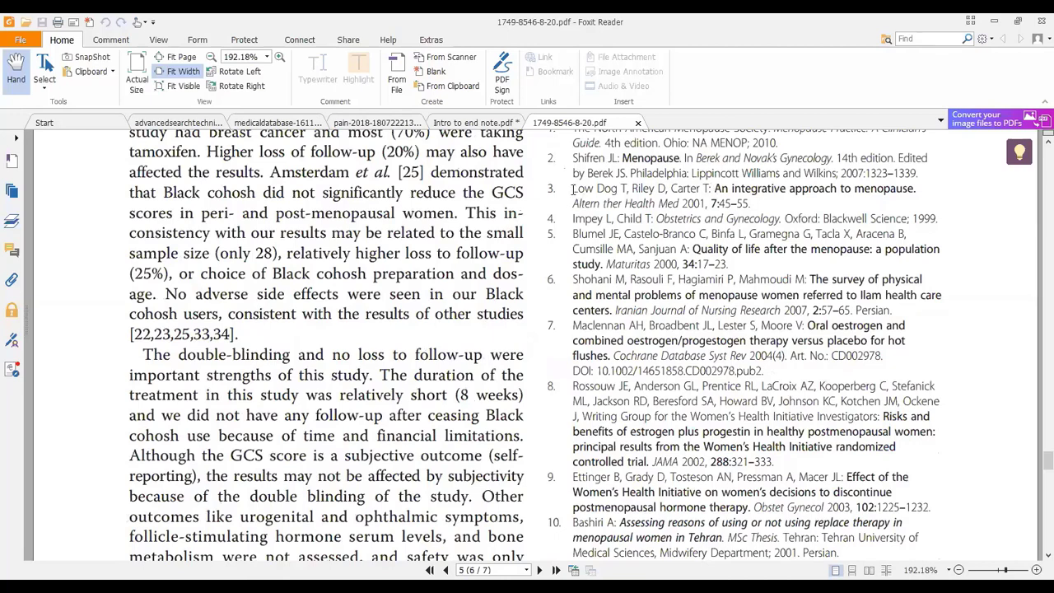
pyautogui.moveTo(573, 189); pyautogui.dragTo(745, 208)
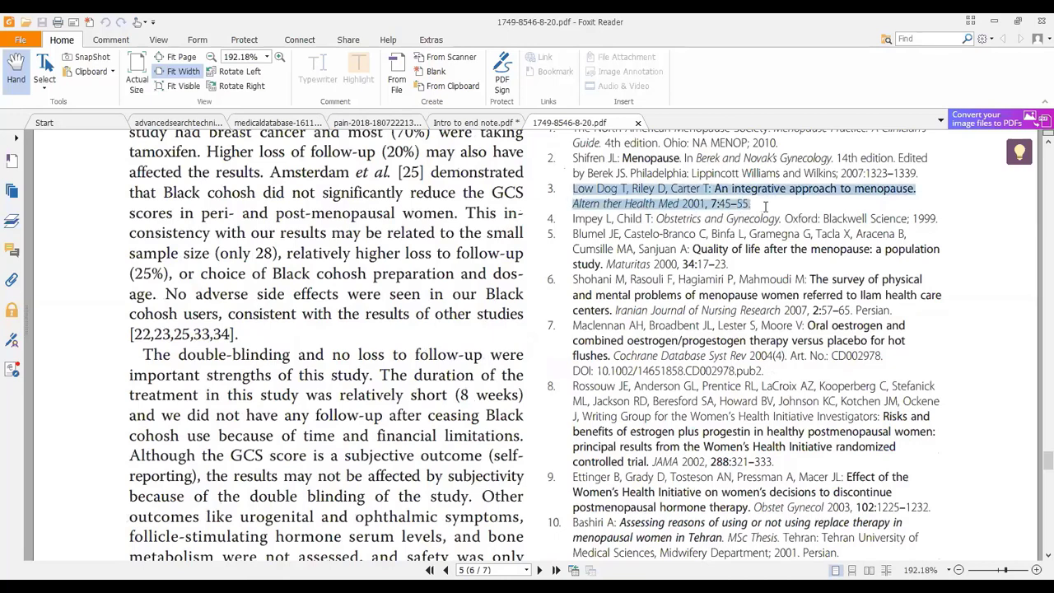
pyautogui.click(583, 218)
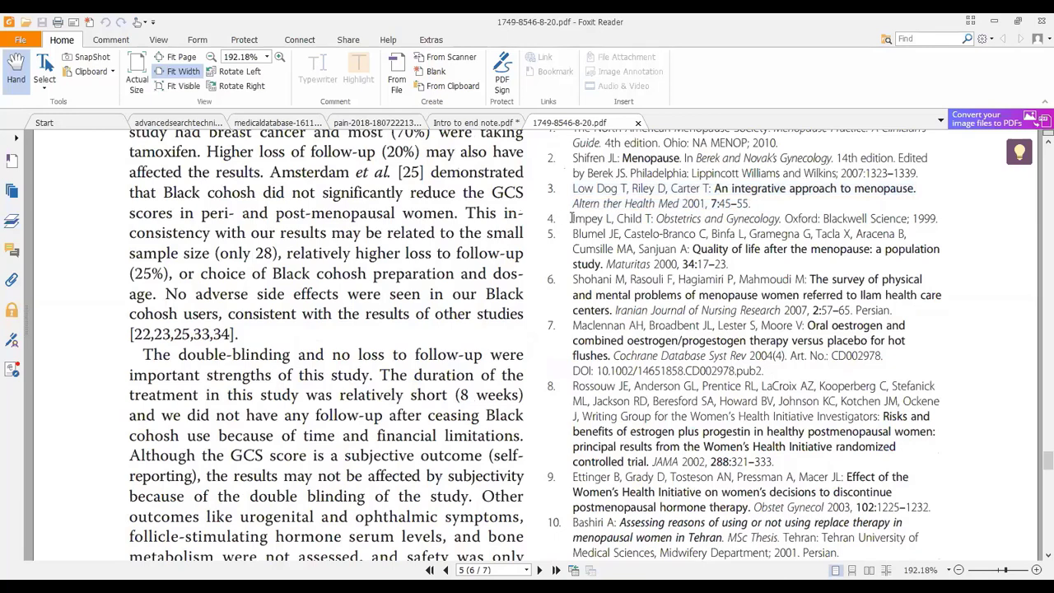
pyautogui.moveTo(571, 218); pyautogui.dragTo(732, 266)
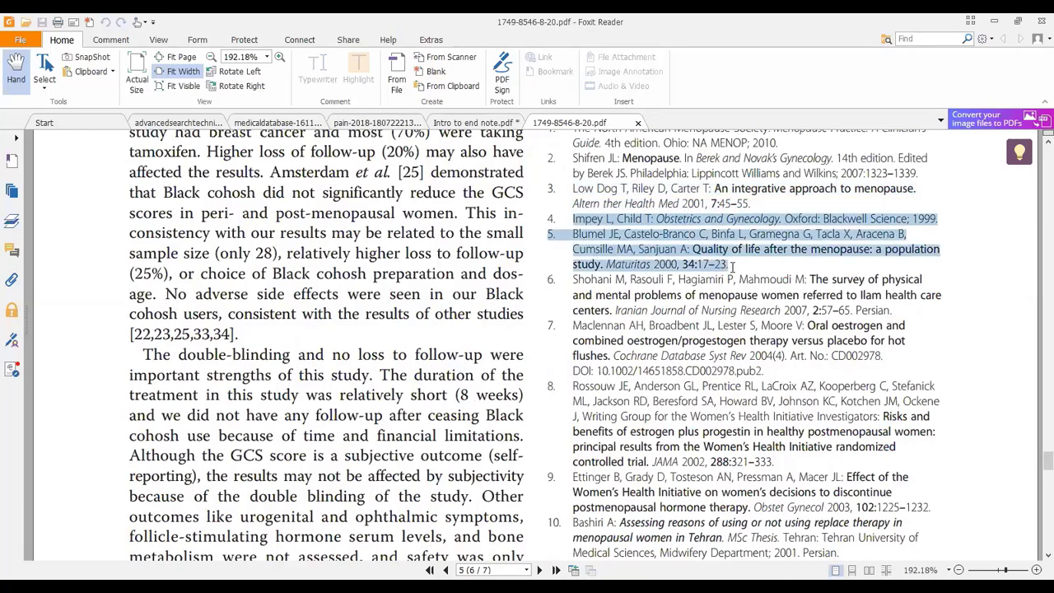
pyautogui.click(677, 227)
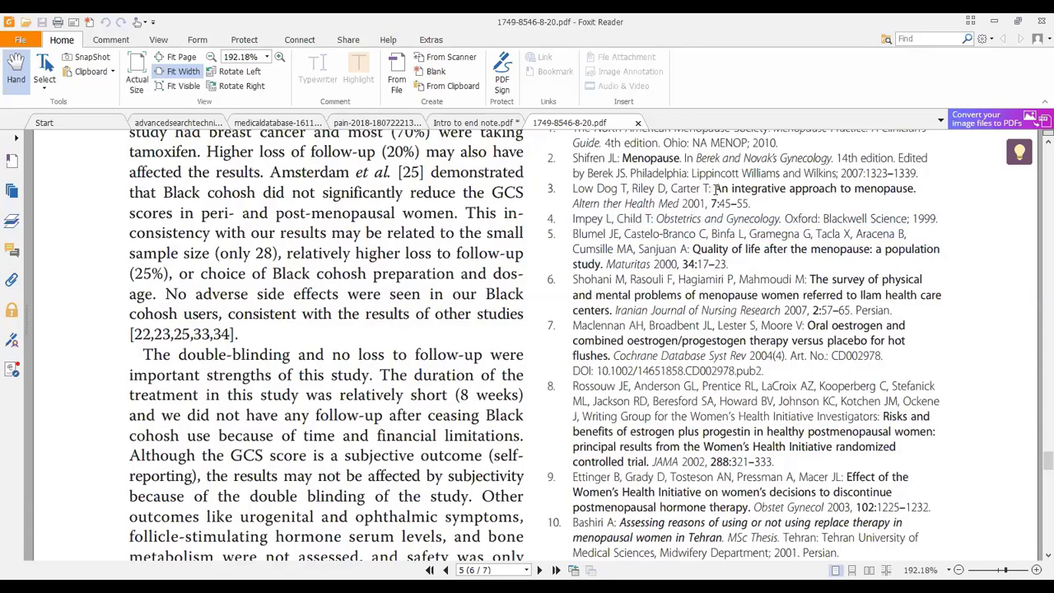
# Copy the title "An integrative approach to menopause" from entry 3 of the reference list.
pyautogui.moveTo(715, 189); pyautogui.dragTo(916, 187)
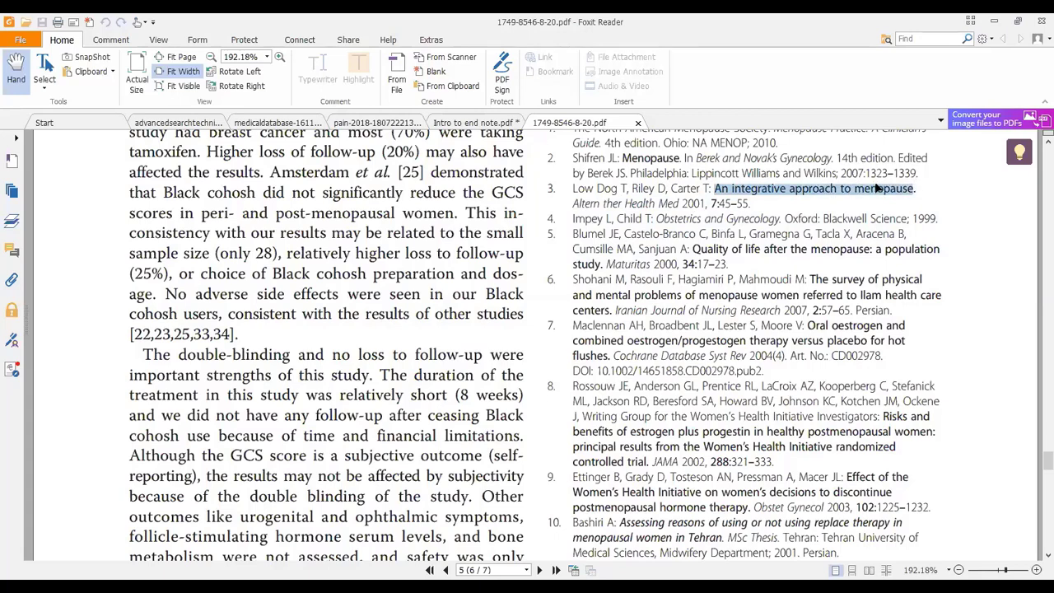
pyautogui.rightClick(877, 188)
pyautogui.click(898, 193)
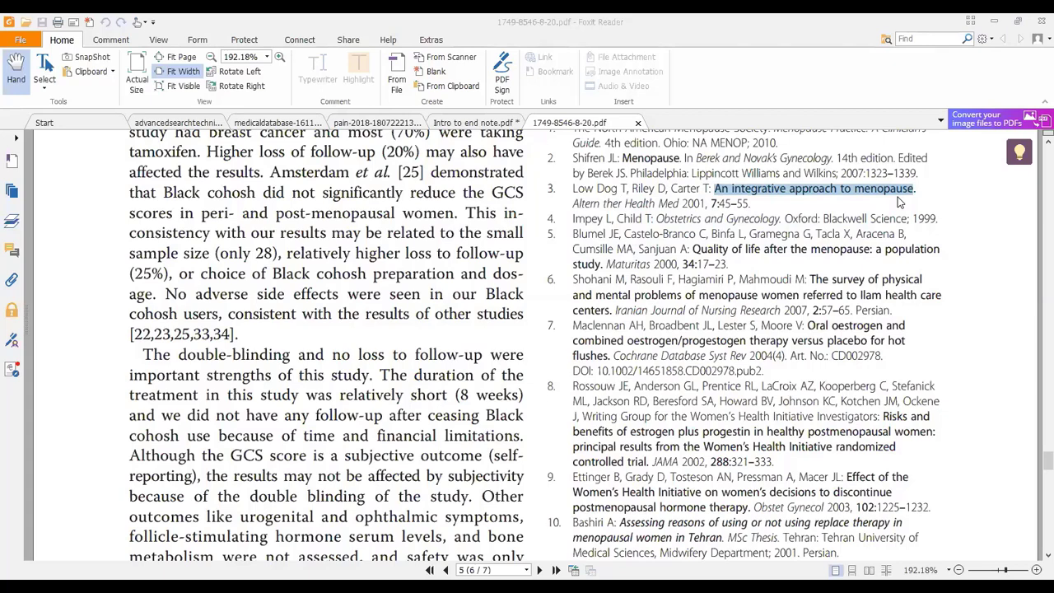
# Switch to Chrome, go to Google Scholar and search for the copied title "An integrative approach to menopause".
pyautogui.hotkey('alt', 'Tab')
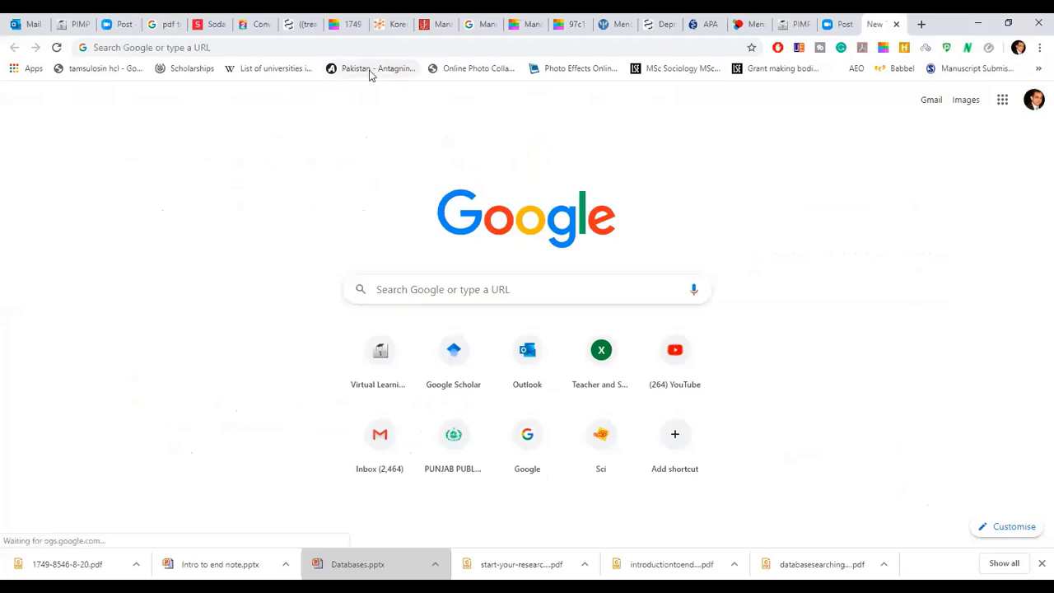
pyautogui.click(424, 47)
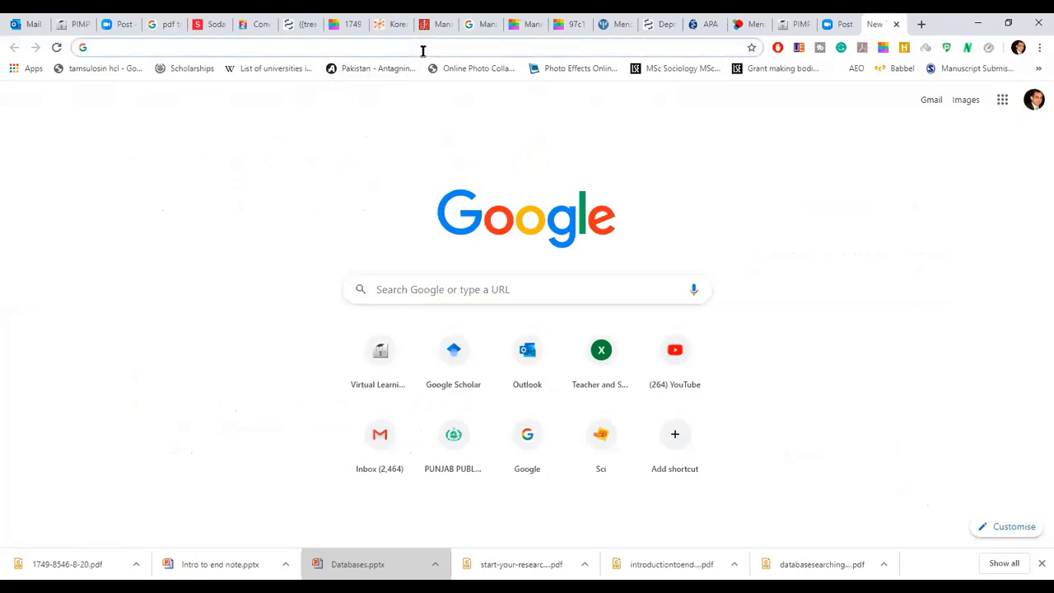
pyautogui.write('sch')
pyautogui.press('Return')
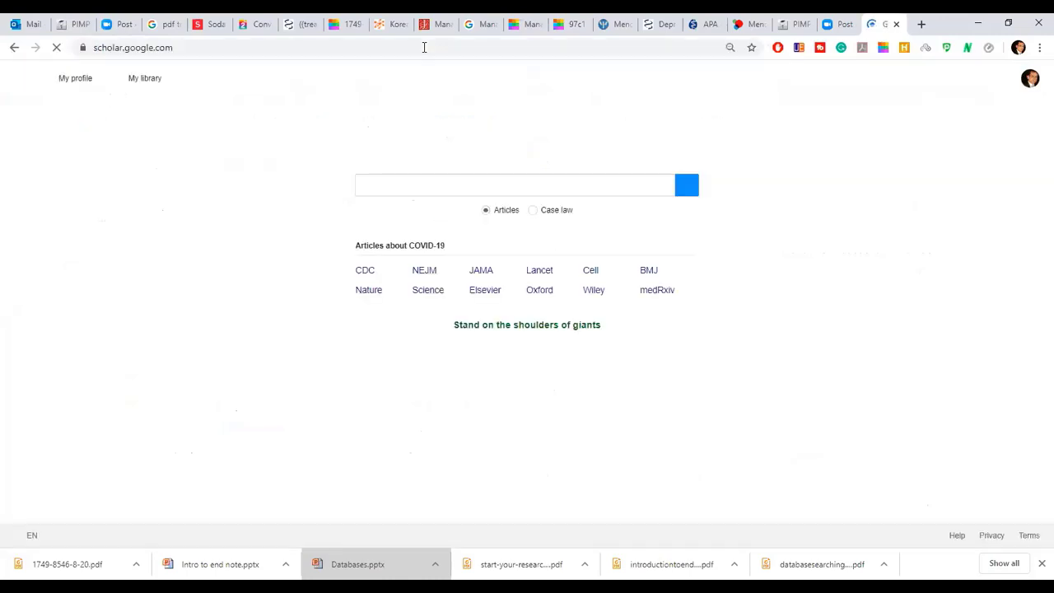
pyautogui.click(426, 184)
pyautogui.rightClick(428, 186)
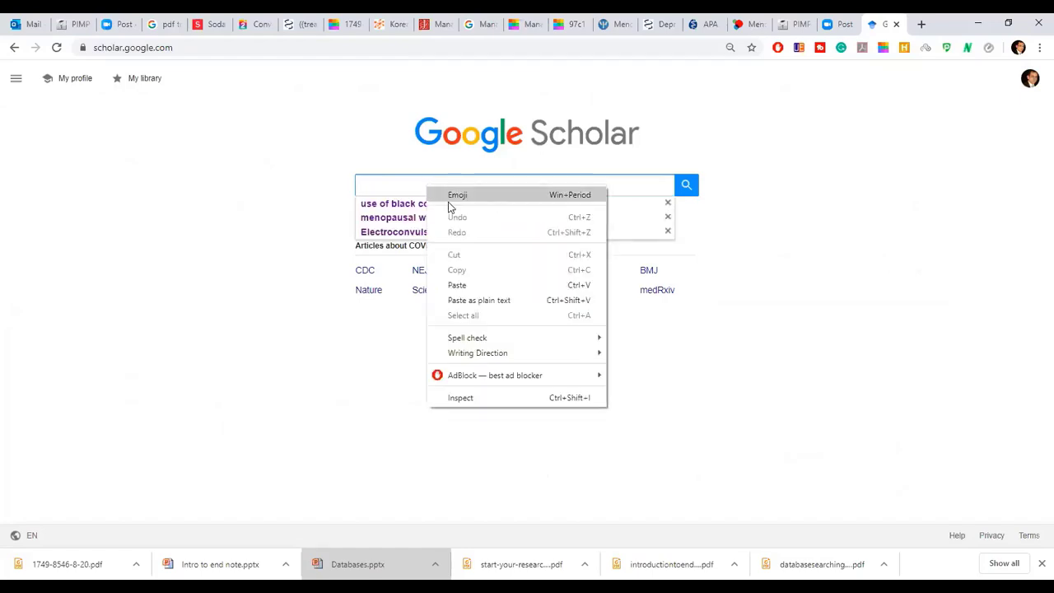
pyautogui.click(483, 285)
pyautogui.click(687, 187)
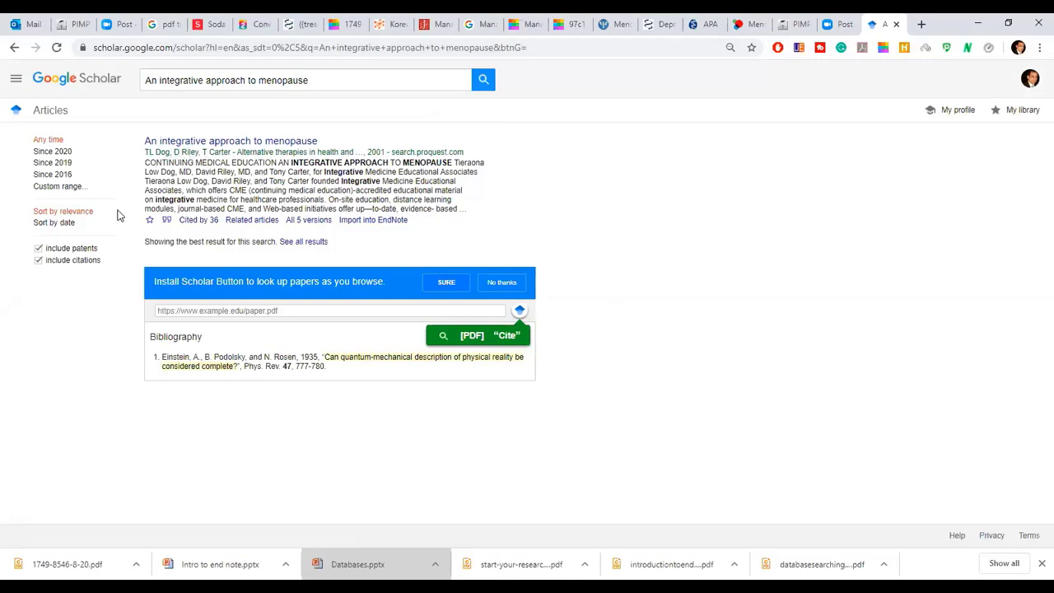
# Save the article's EndNote citation as "scholar" in the MLT folder, import it into the EndNote library and minimise the opened reference.
pyautogui.click(166, 221)
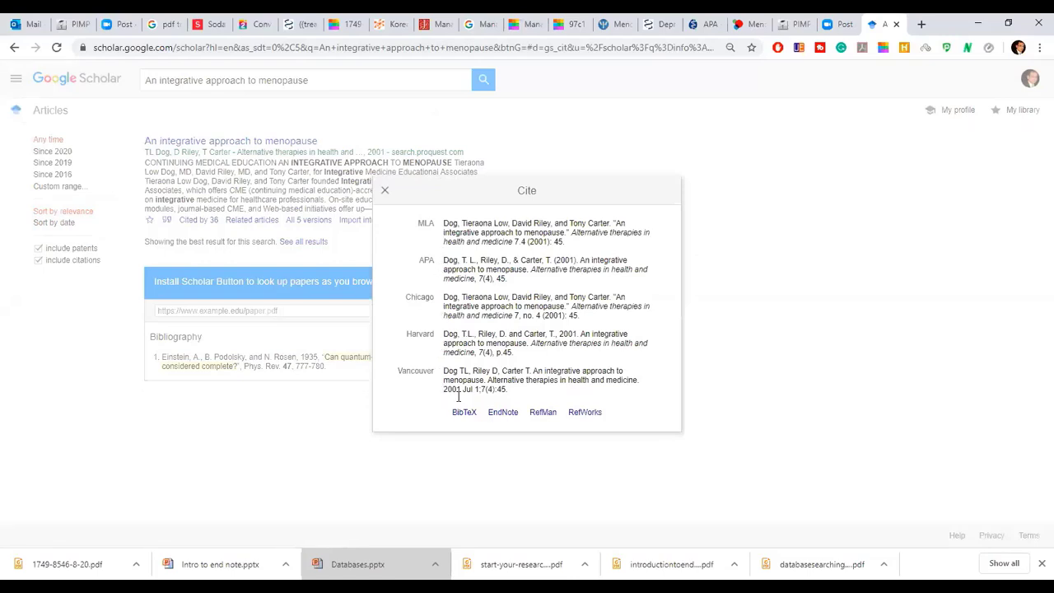
pyautogui.click(503, 416)
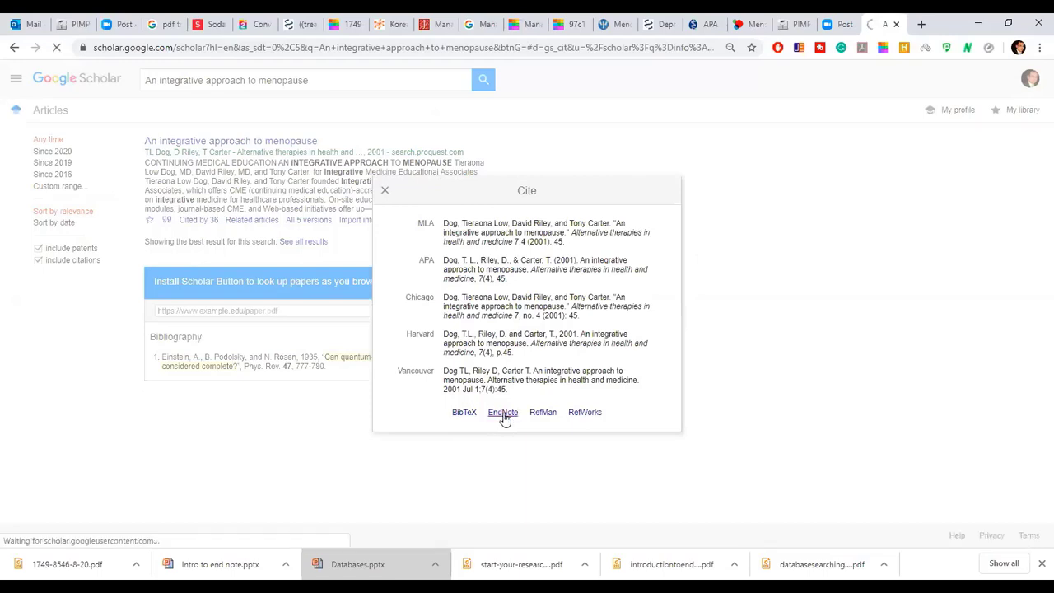
pyautogui.click(504, 414)
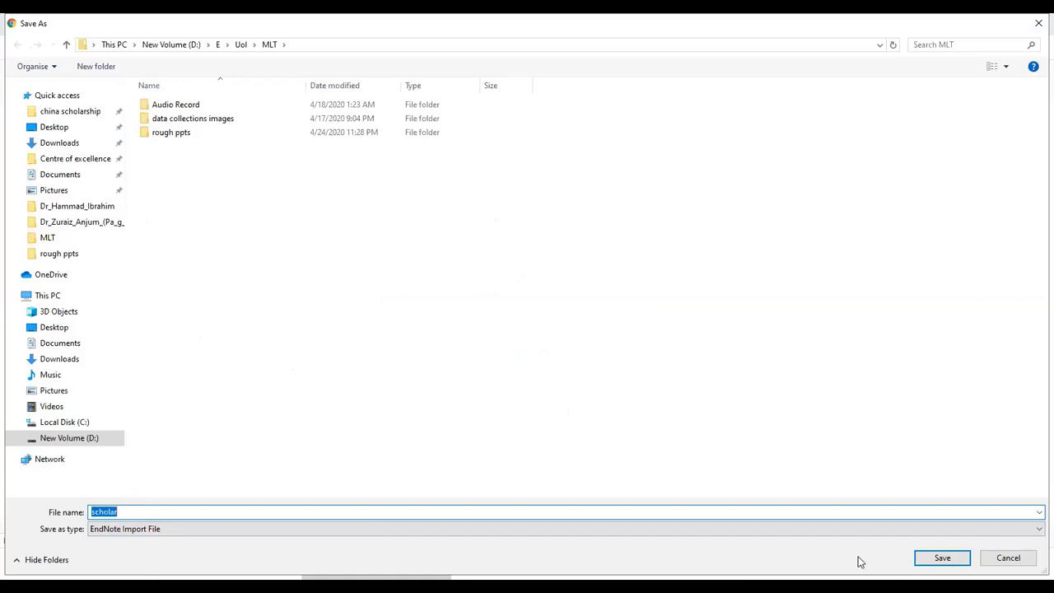
pyautogui.click(943, 557)
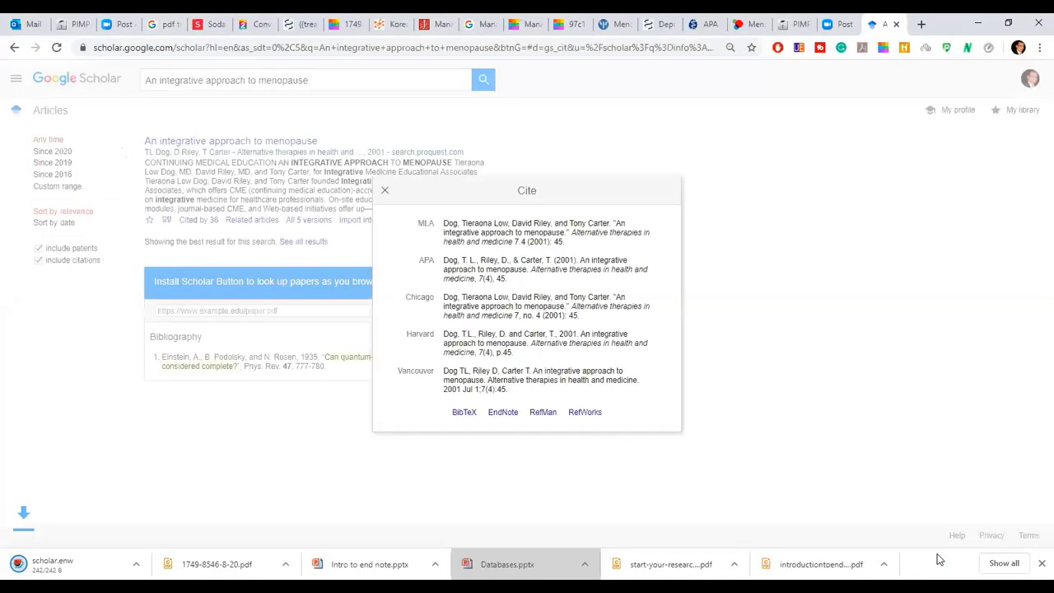
pyautogui.click(86, 565)
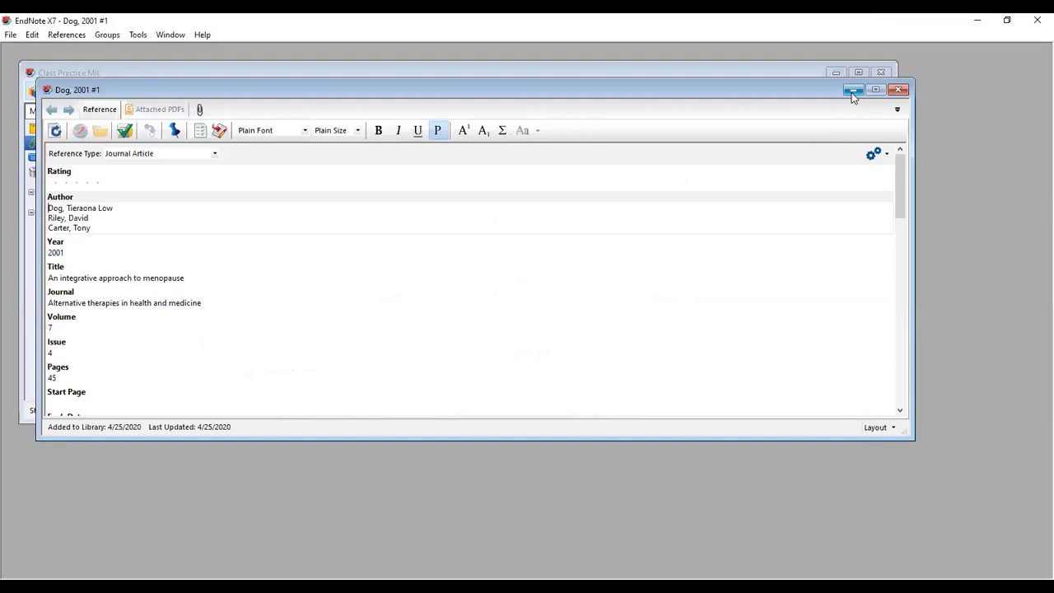
pyautogui.click(851, 90)
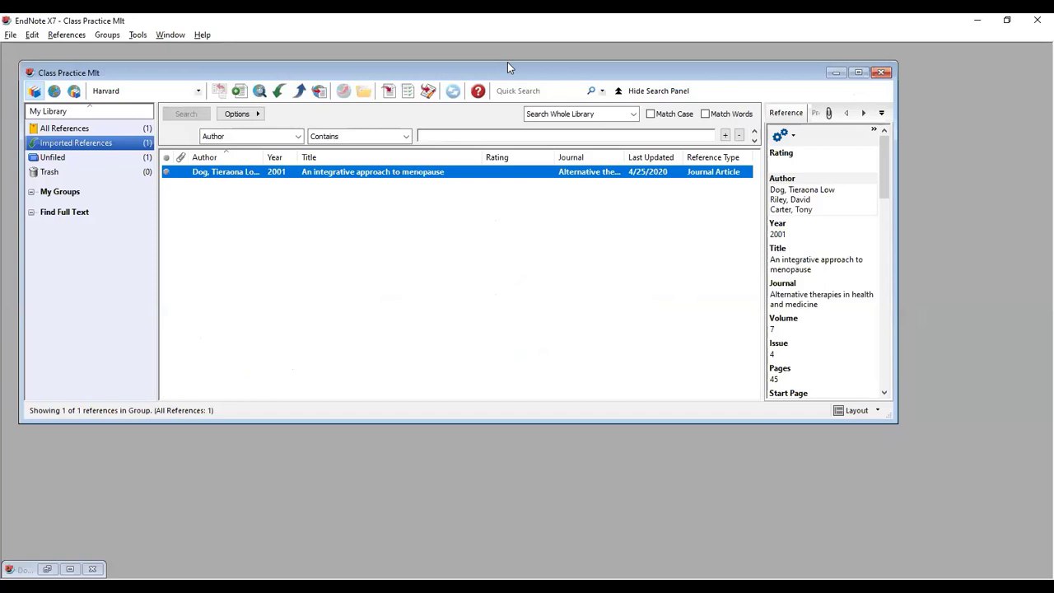
# Download the same article's EndNote citation from Google Scholar again and import scholar (1).enw into the EndNote library.
pyautogui.click(829, 514)
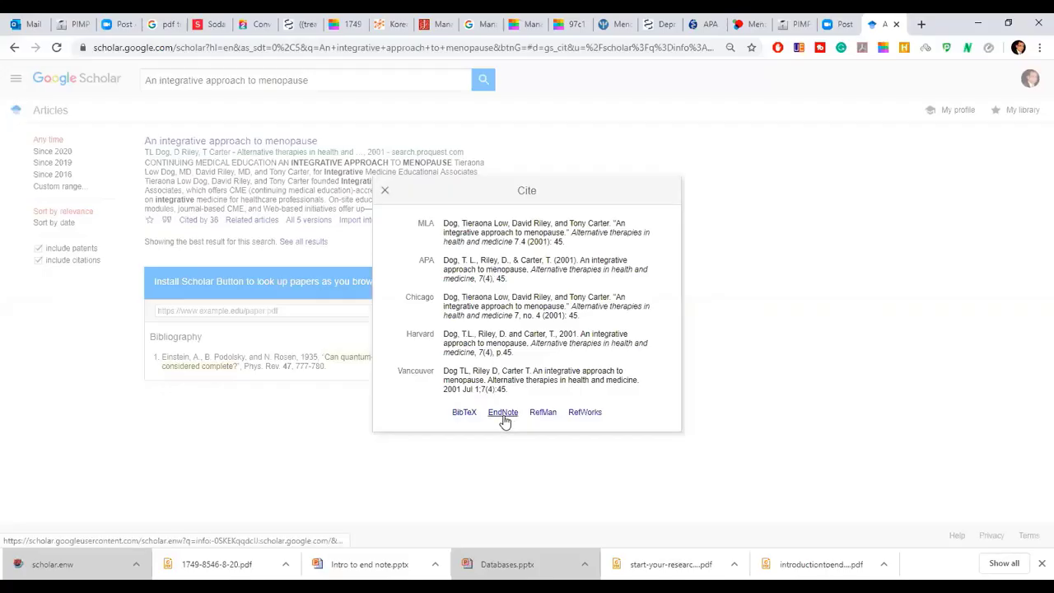
pyautogui.click(504, 414)
pyautogui.click(504, 414)
pyautogui.press('Return')
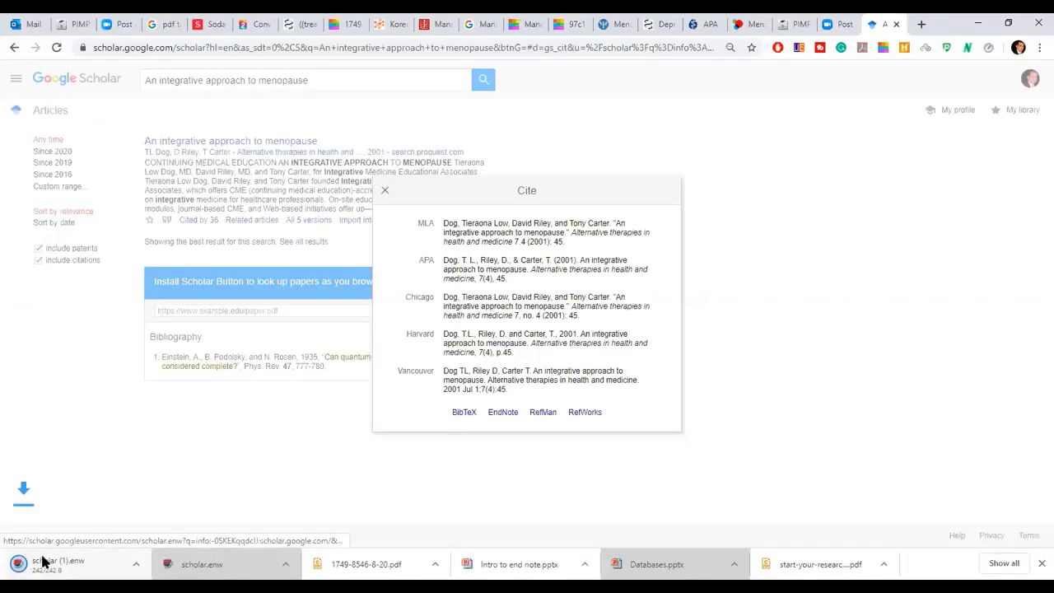
pyautogui.click(64, 566)
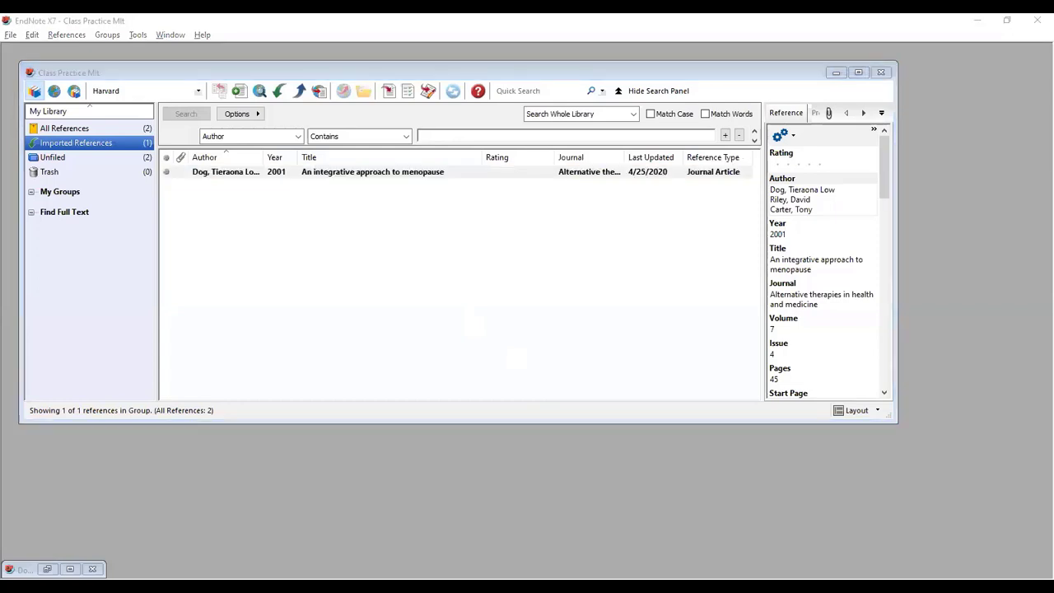
# Cite the imported menopause reference after "loss of libido" in the Word document and check its citation and bibliography entry.
pyautogui.click(312, 160)
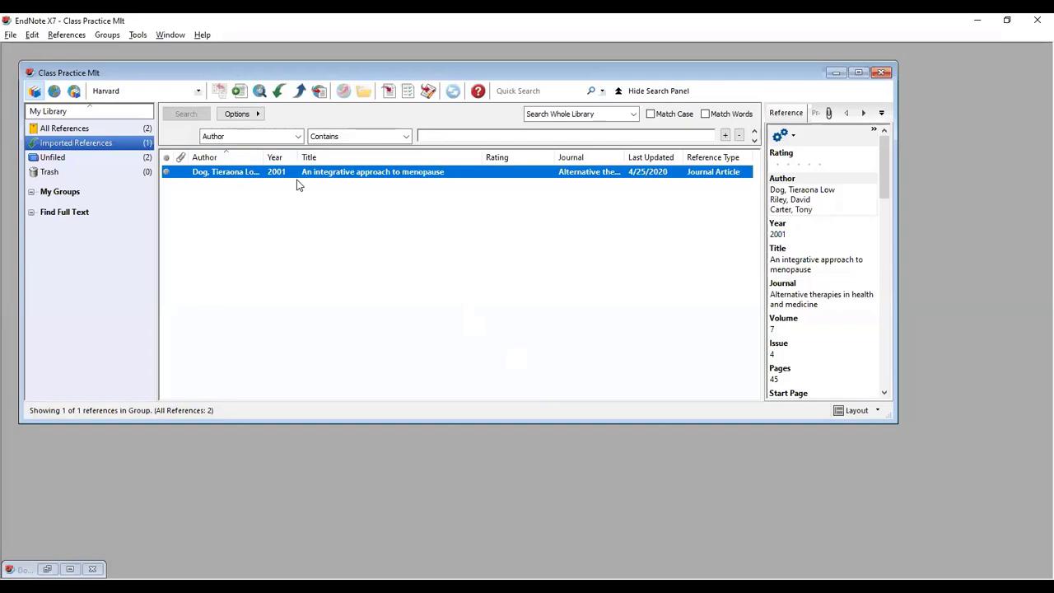
pyautogui.hotkey('alt', 'Tab')
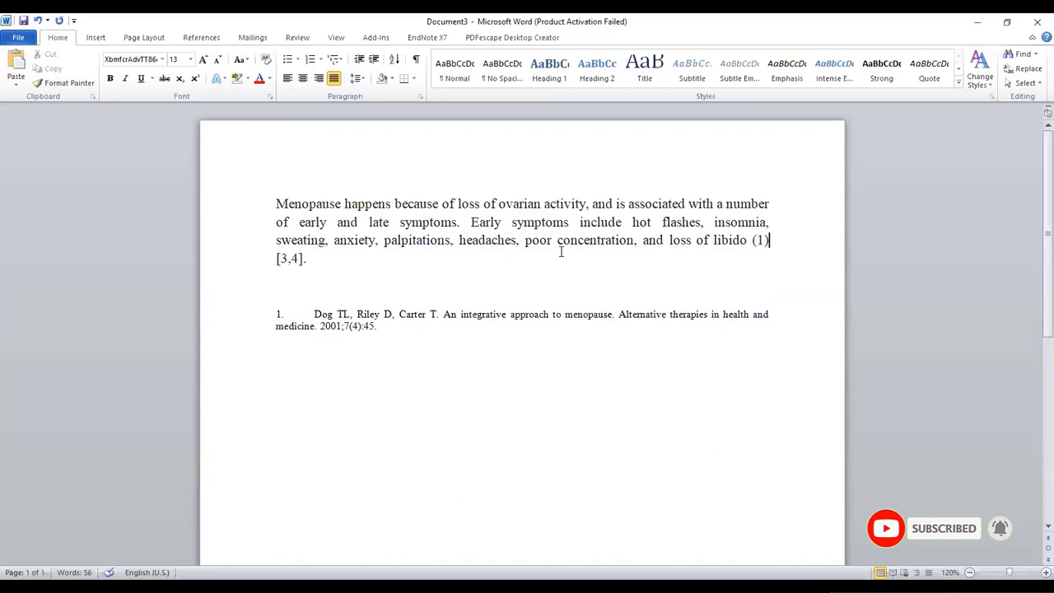
pyautogui.click(490, 318)
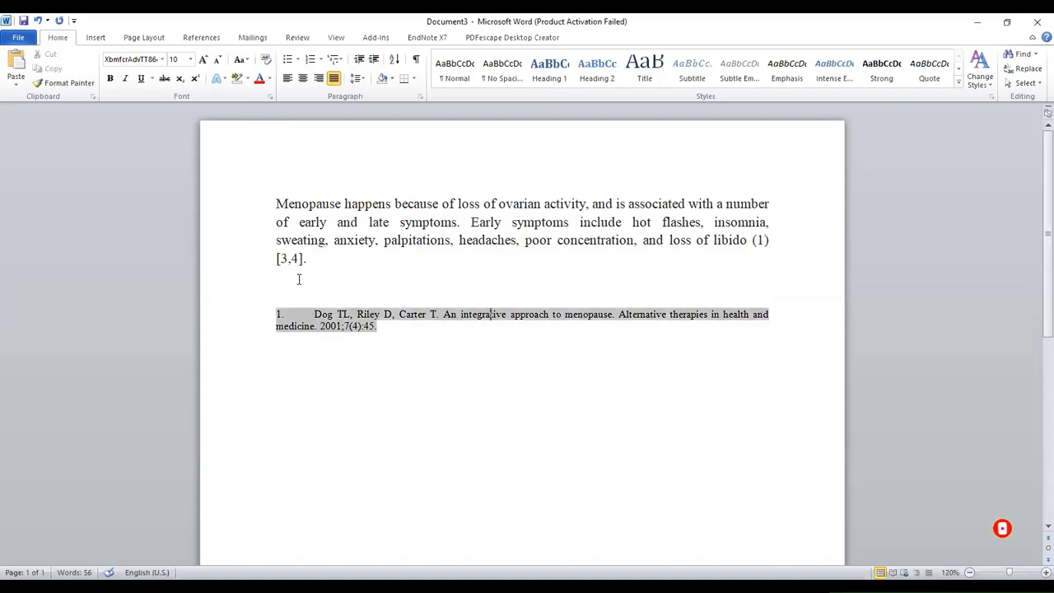
pyautogui.click(289, 260)
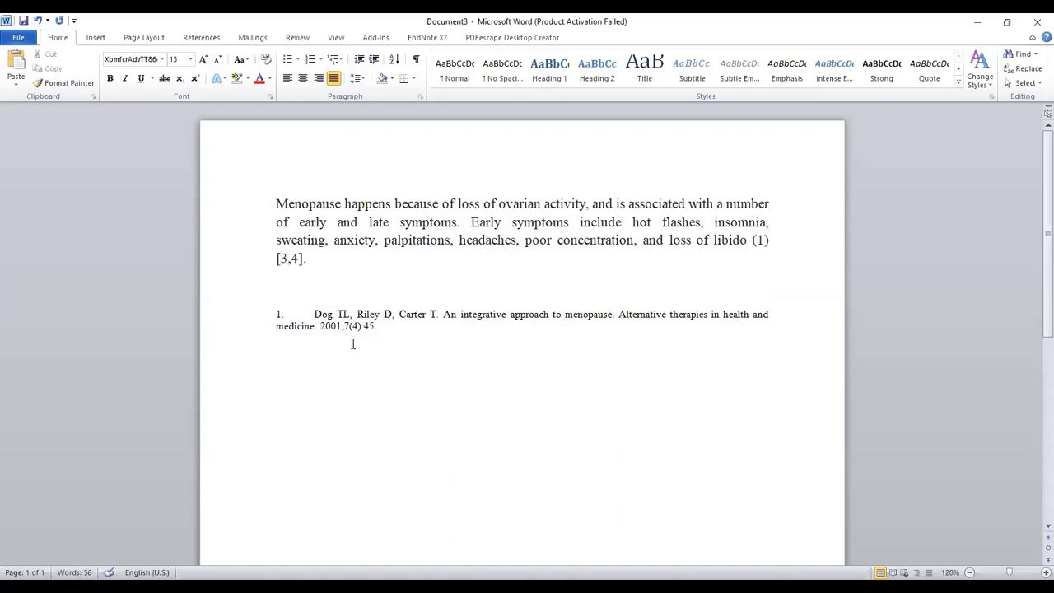
pyautogui.click(385, 332)
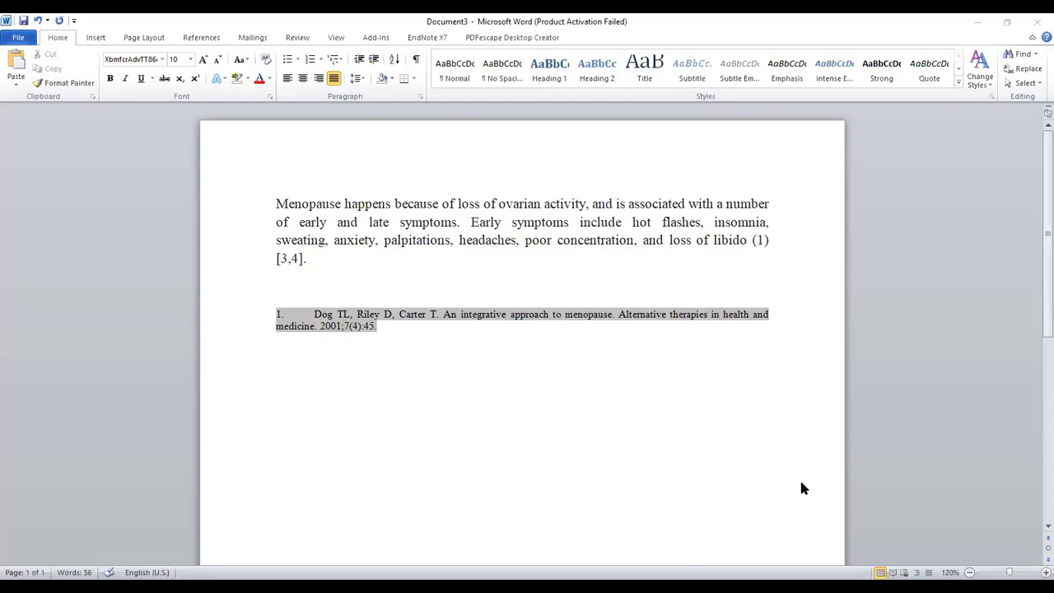
# Return to Google Scholar in Chrome and search for "Obstetrics and Gynecology. Oxford: Blackwell Science;".
pyautogui.hotkey('alt', 'Tab')
pyautogui.click(810, 372)
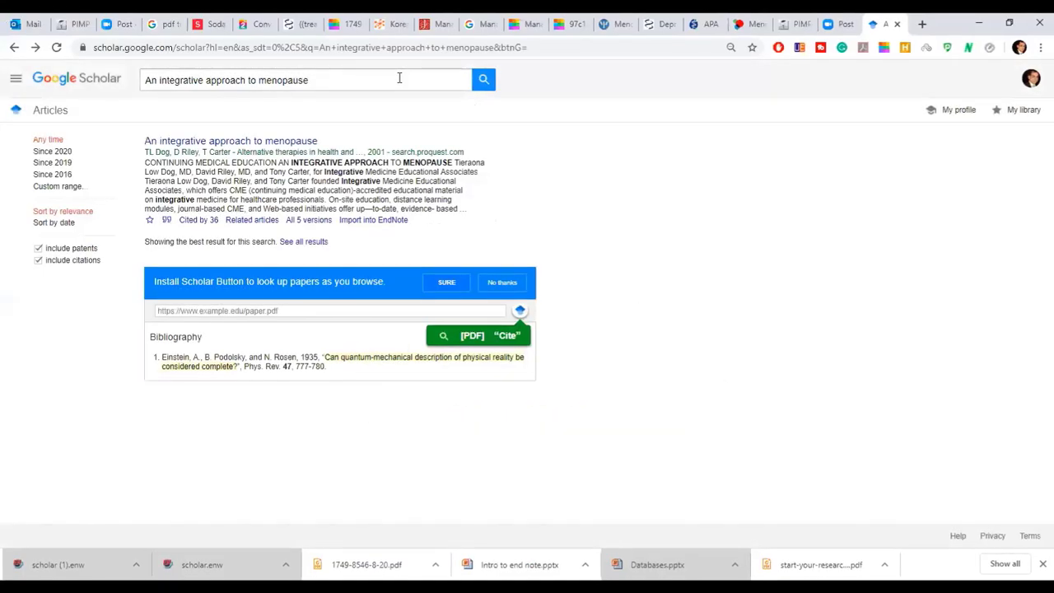
pyautogui.tripleClick(399, 77)
pyautogui.write('Obstetrics and Gynecology. Oxford: Blackwell Science;')
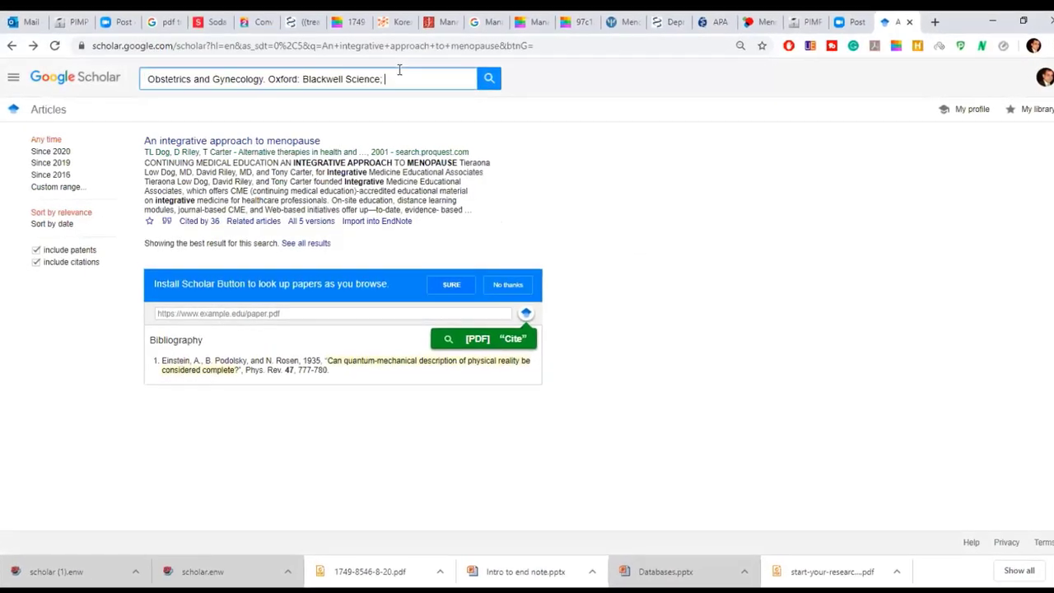
pyautogui.press('Return')
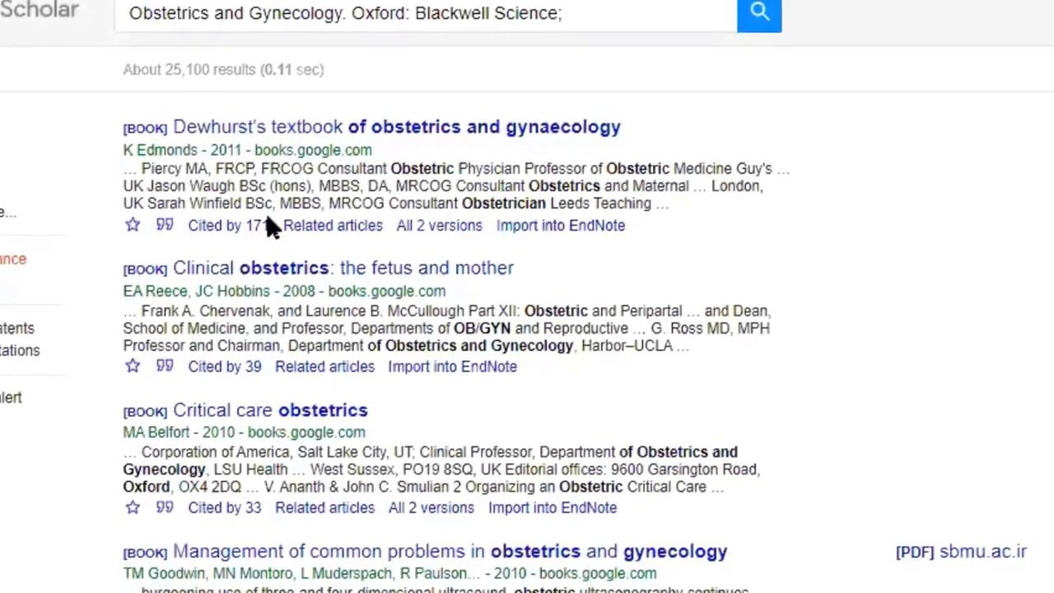
# Add the names of the book's two authors to the Google Scholar query and run the search again.
pyautogui.click(585, 8)
pyautogui.write('Impey L, Child T:')
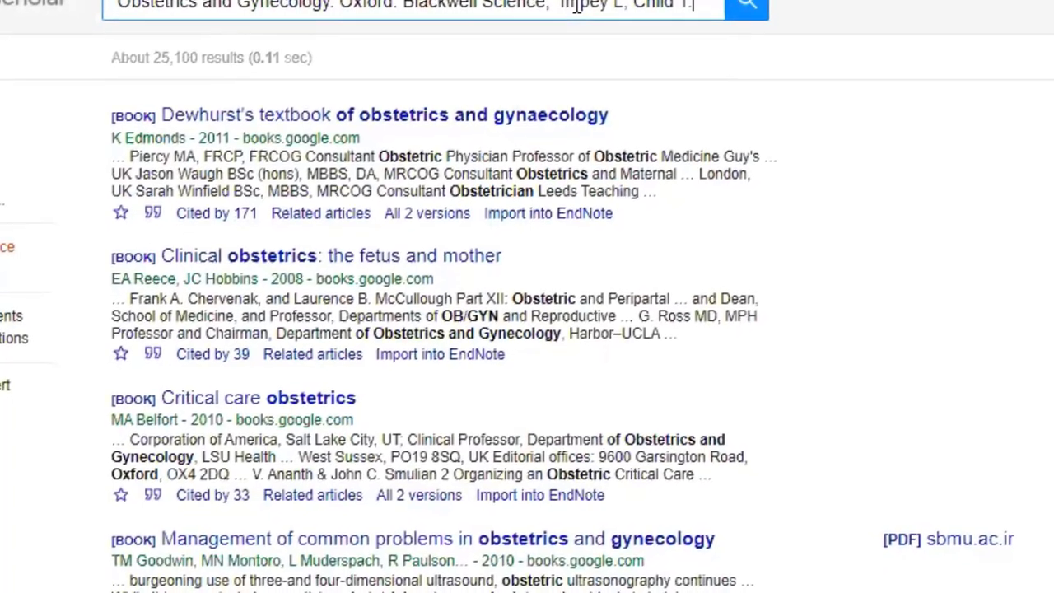
pyautogui.press('Return')
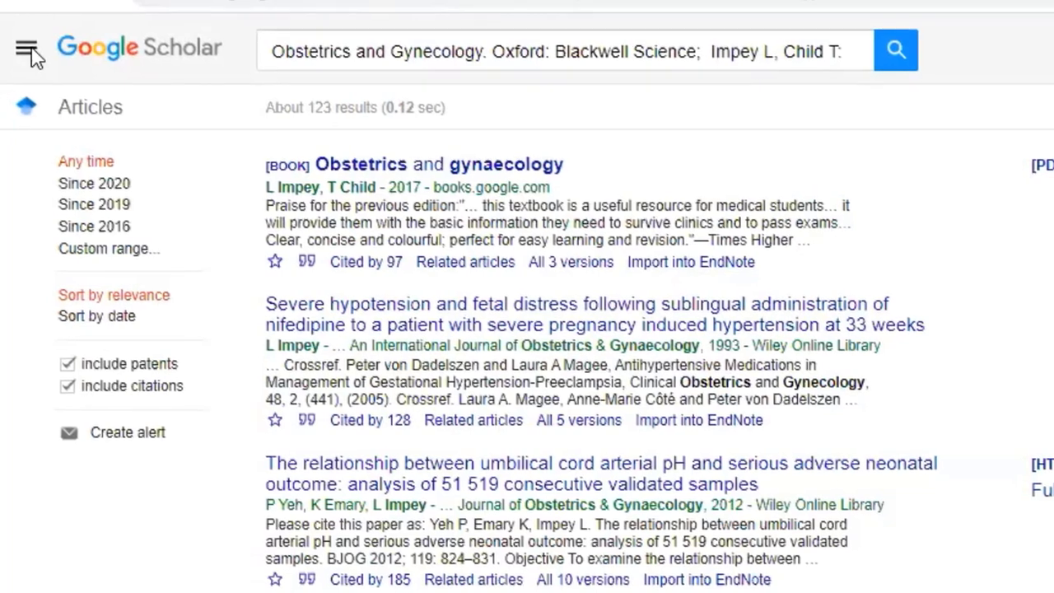
pyautogui.click(28, 51)
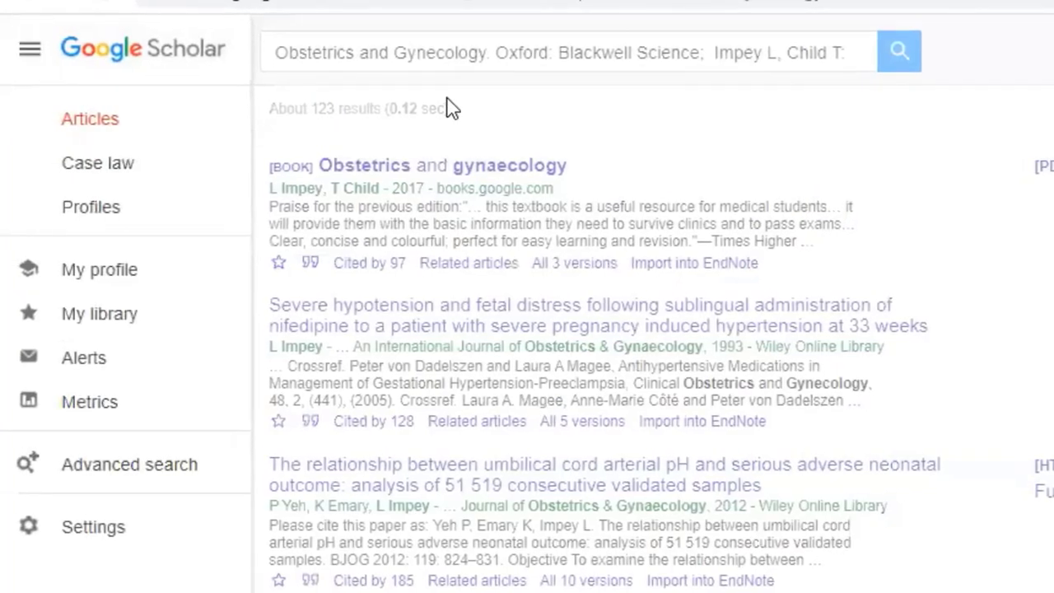
pyautogui.click(30, 48)
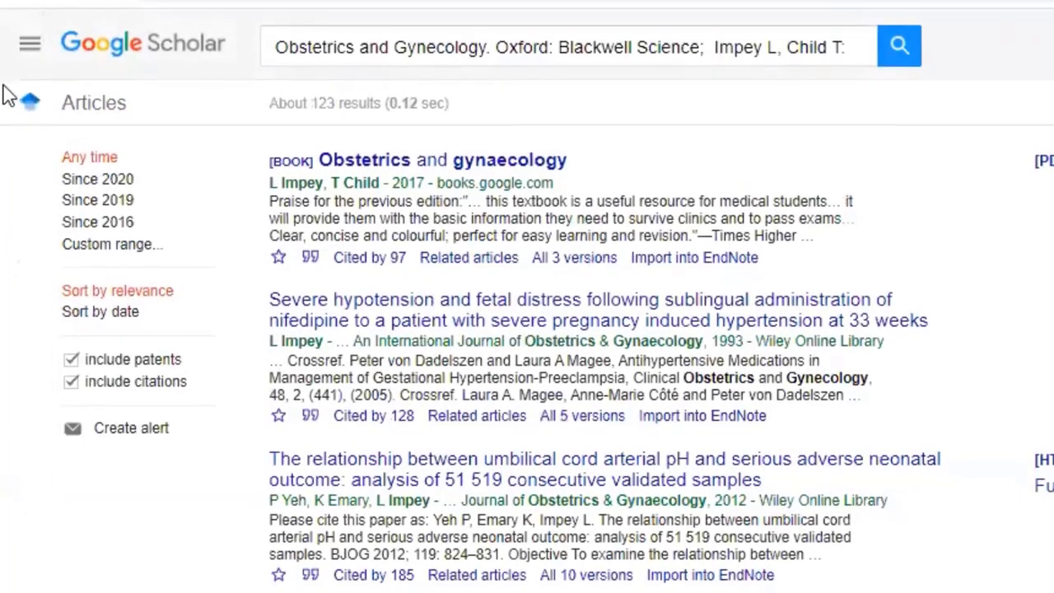
# Set Google Scholar's bibliography manager to show links that import citations into EndNote.
pyautogui.click(29, 37)
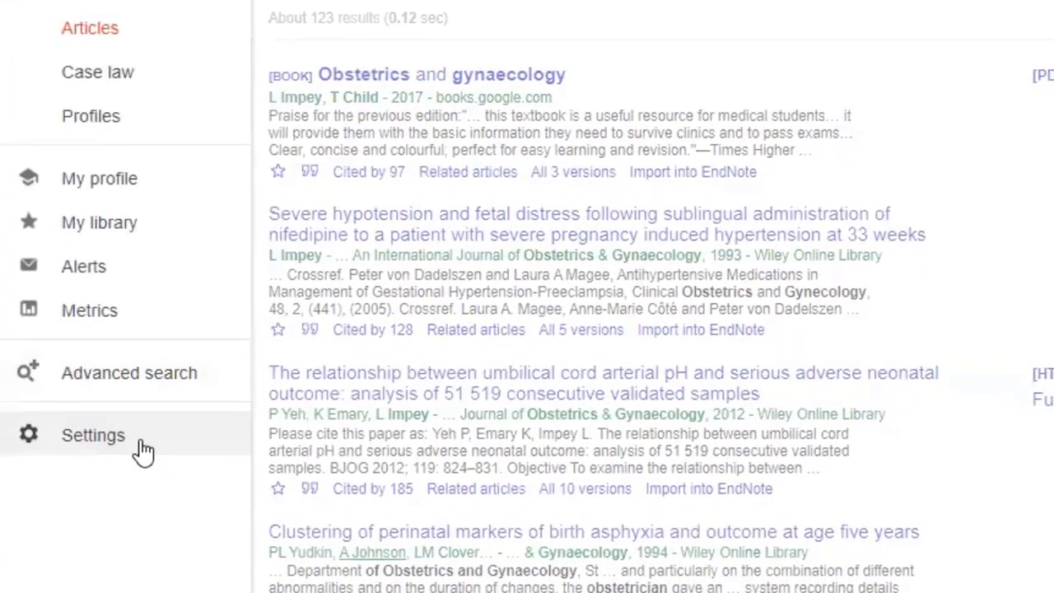
pyautogui.click(152, 476)
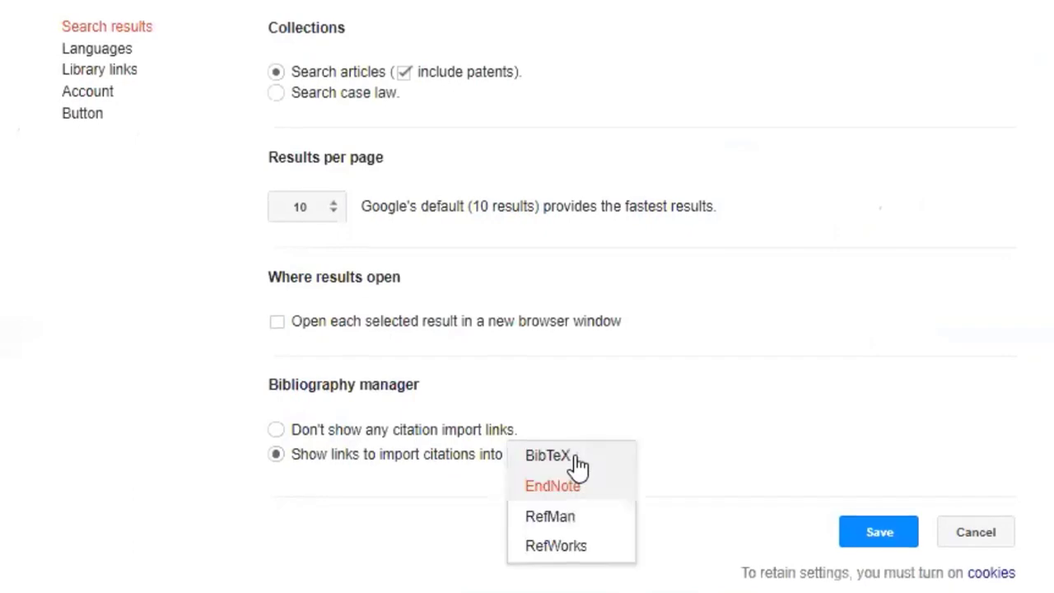
pyautogui.click(578, 507)
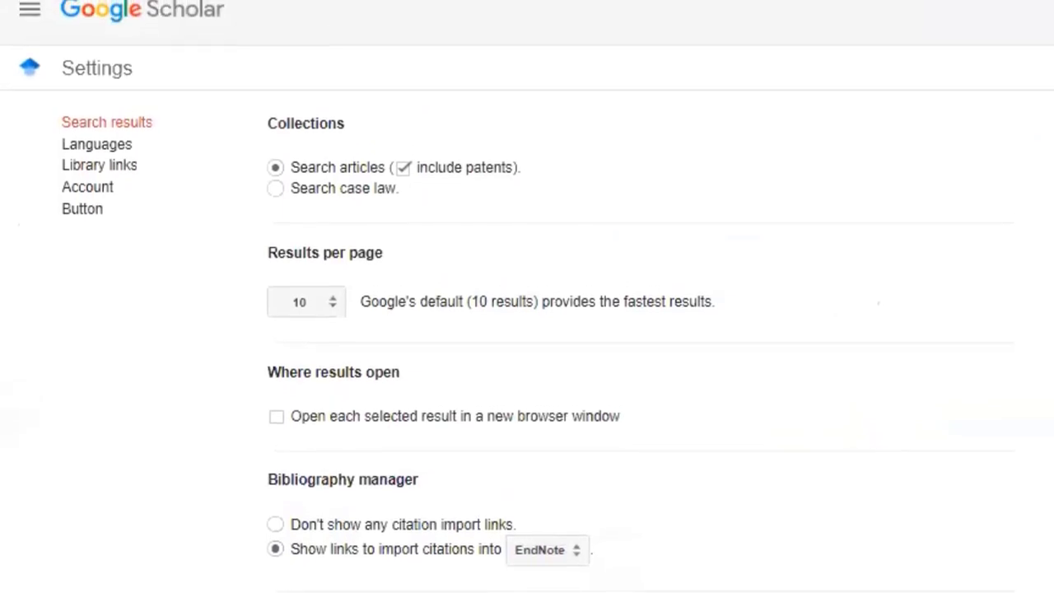
pyautogui.click(300, 592)
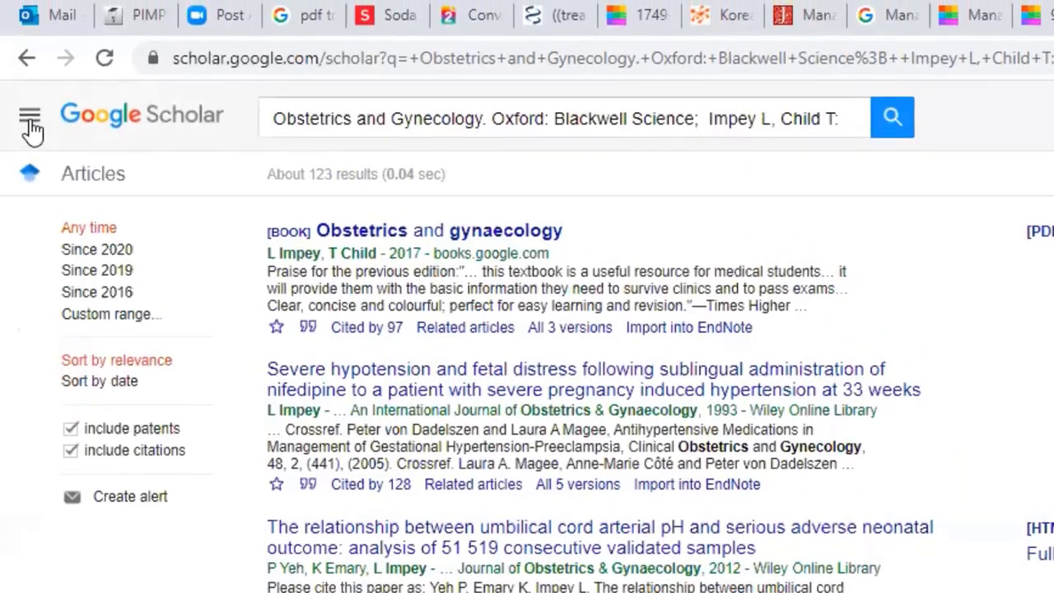
# Reopen the Google Scholar settings, select EndNote again as the citation import format and save.
pyautogui.click(30, 124)
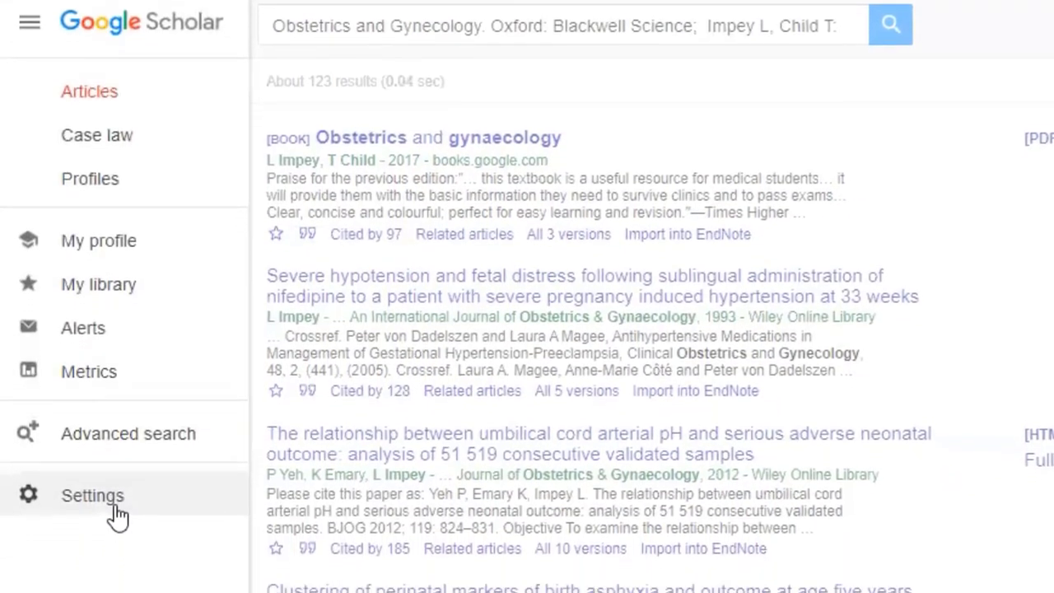
pyautogui.click(117, 516)
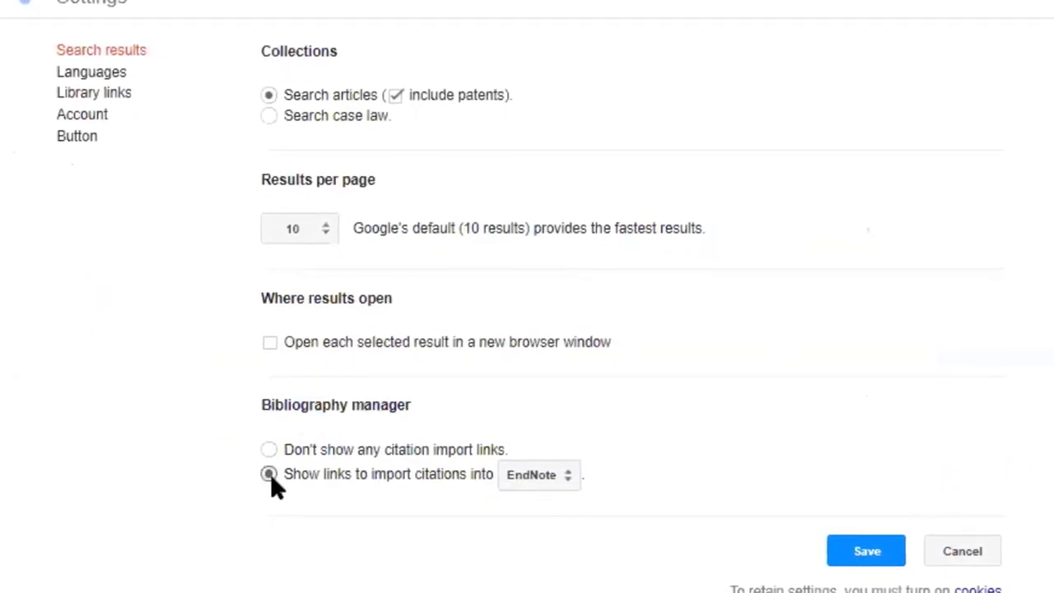
pyautogui.click(565, 484)
pyautogui.click(560, 512)
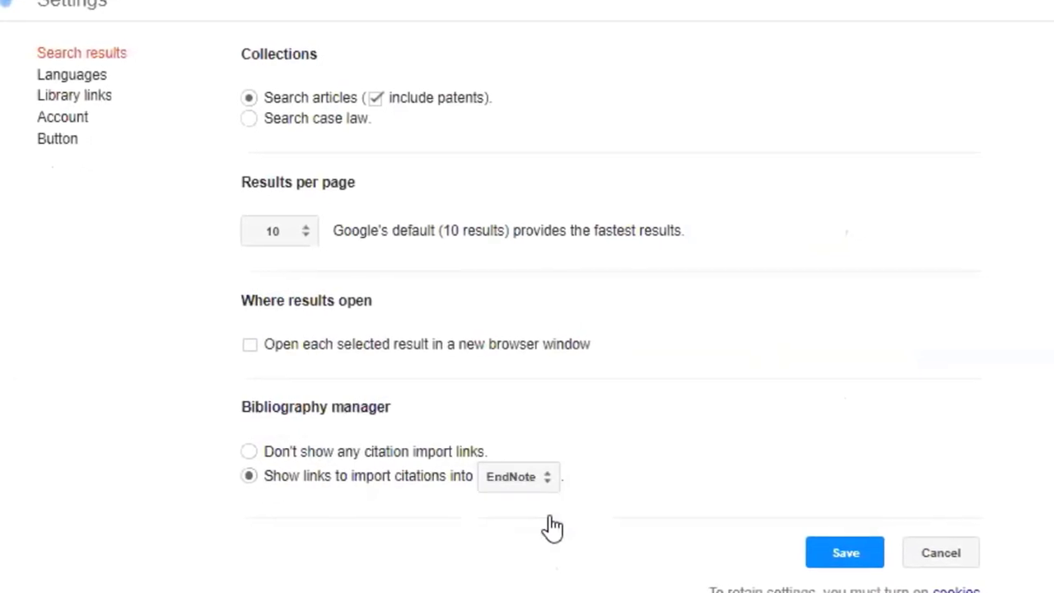
pyautogui.click(842, 553)
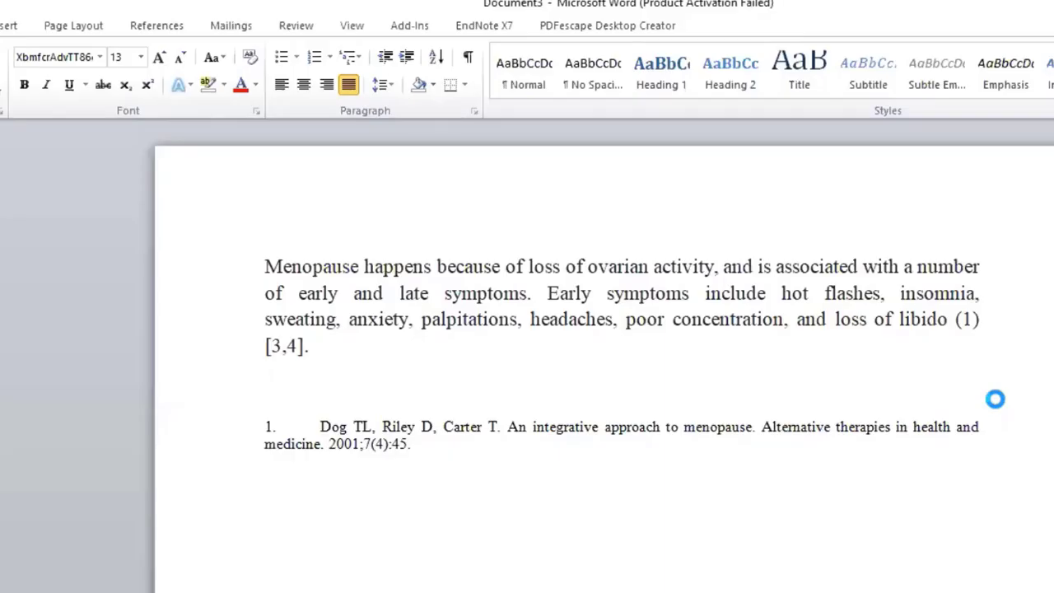
# In the Word document, delete the typed [3,4] marker that follows the in-text citation after "loss of libido".
pyautogui.press('Right')
pyautogui.hotkey('shift', 'Right')
pyautogui.hotkey('shift', 'Right')
pyautogui.hotkey('shift', 'Right')
pyautogui.hotkey('shift', 'Right')
pyautogui.hotkey('shift', 'Right')
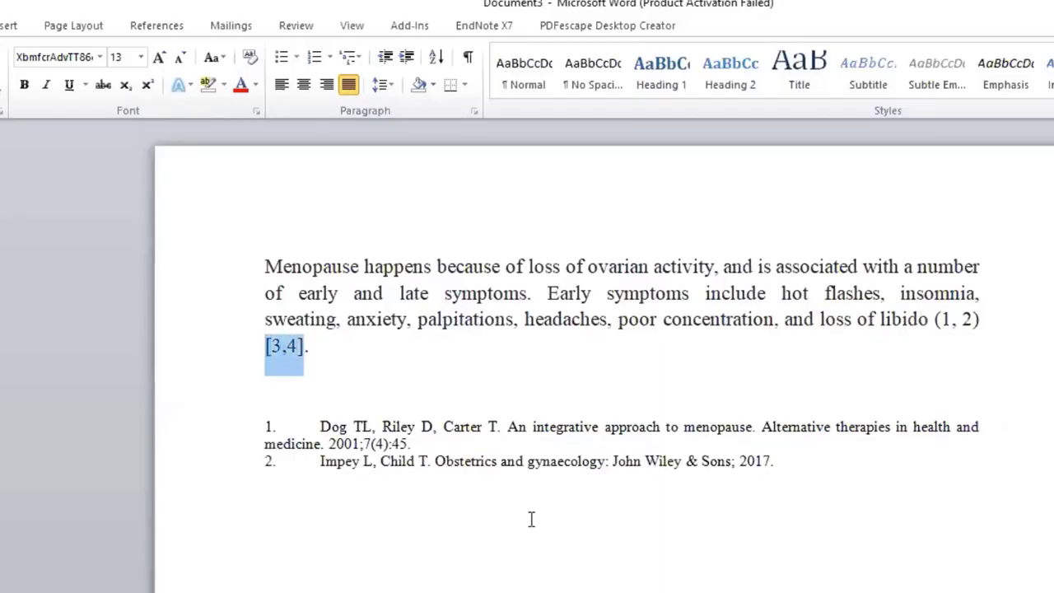
pyautogui.press('Delete')
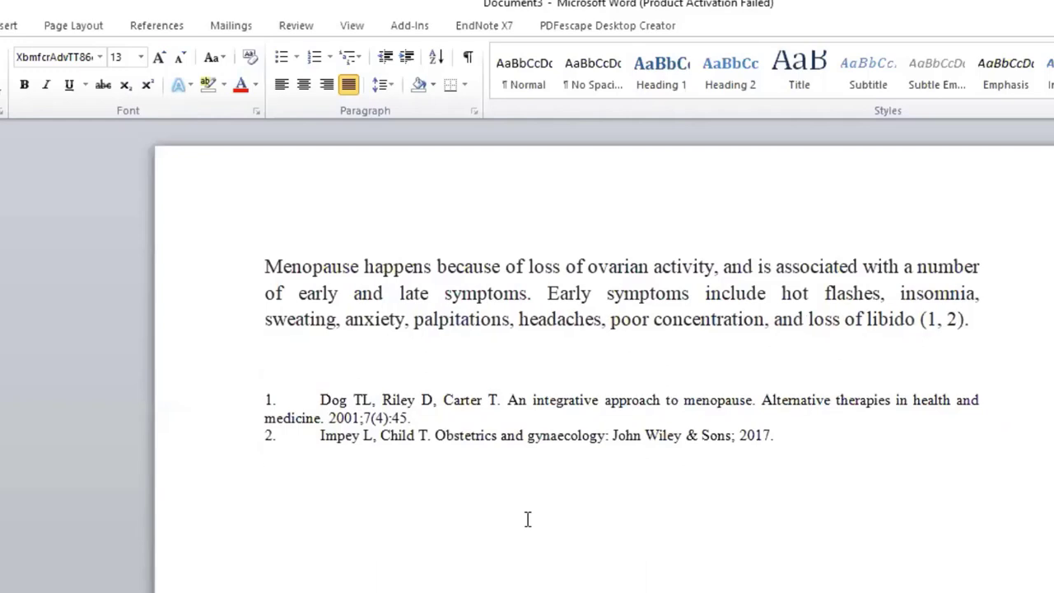
# Examine the (1, 2) in-text citation field and the matching bibliography entries below the paragraph.
pyautogui.press('Left')
pyautogui.press('Left')
pyautogui.press('Left')
pyautogui.press('Left')
pyautogui.press('Left')
pyautogui.press('Left')
pyautogui.press('Right')
pyautogui.press('Right')
pyautogui.press('Right')
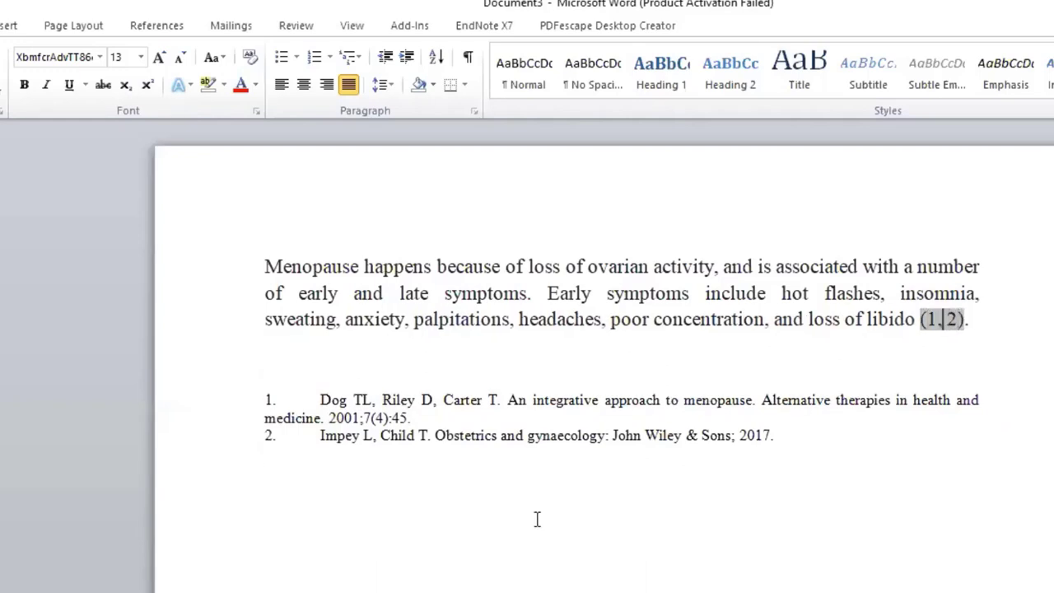
pyautogui.press('Right')
pyautogui.press('Right')
pyautogui.click(394, 397)
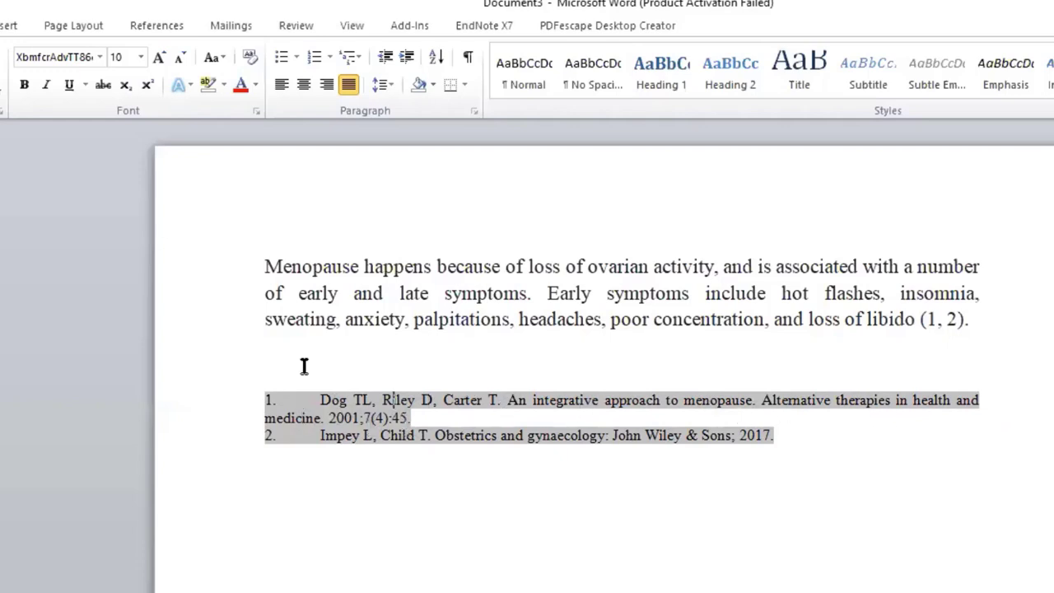
pyautogui.click(276, 367)
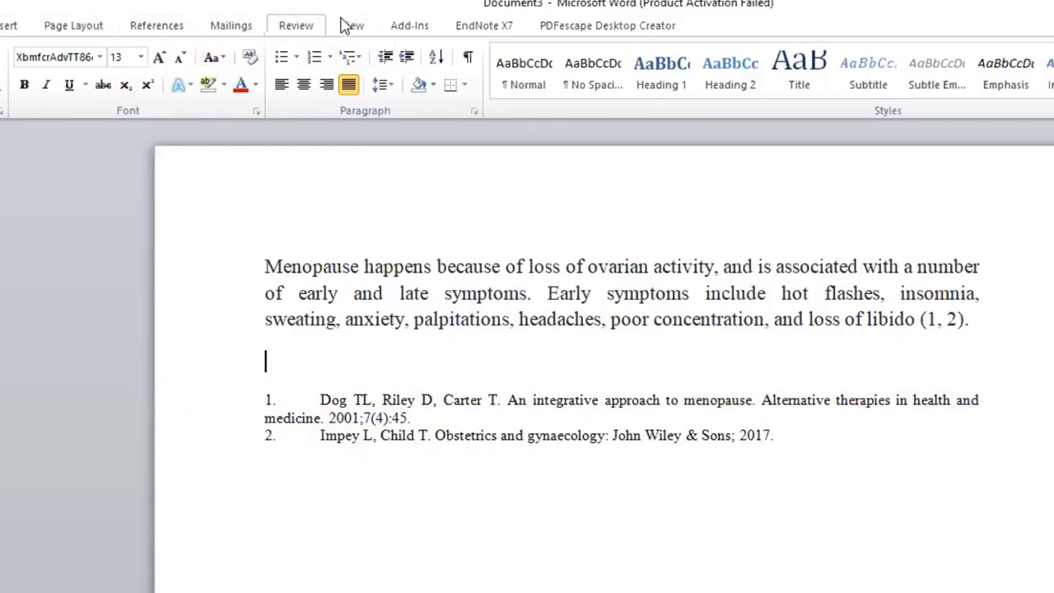
# Change the EndNote citation style to APA 6th and inspect the reformatted in-text citation.
pyautogui.click(484, 26)
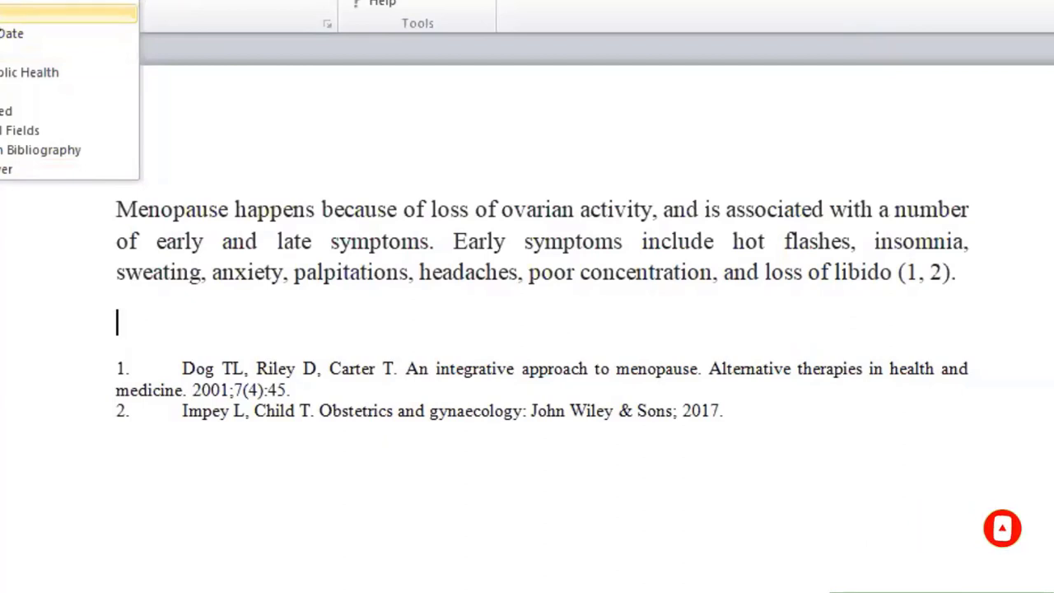
pyautogui.click(2, 13)
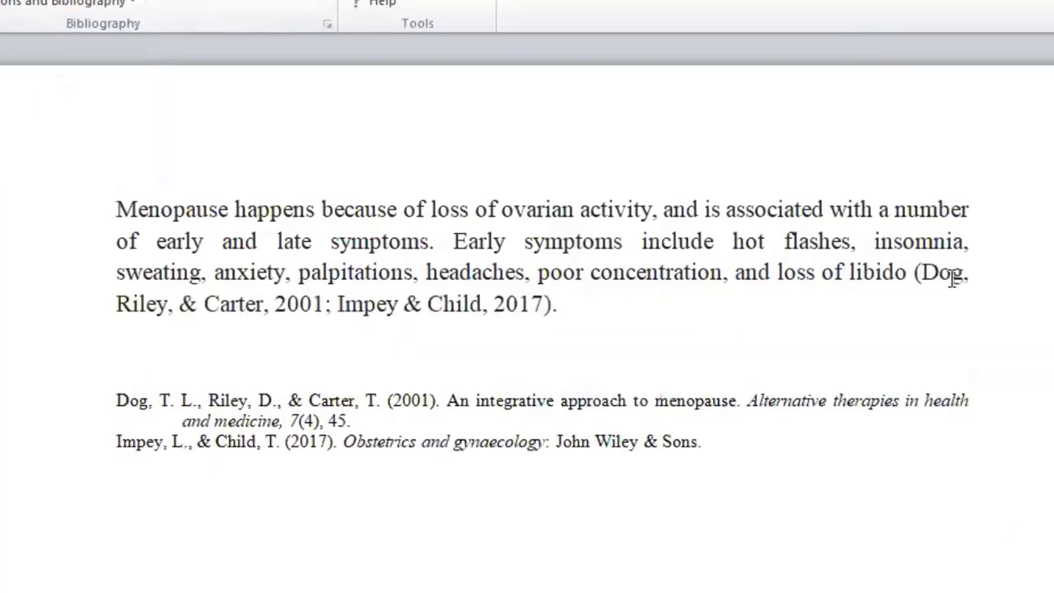
pyautogui.click(953, 278)
pyautogui.press('Right')
pyautogui.press('Right')
pyautogui.press('Right')
pyautogui.press('Right')
pyautogui.press('Right')
pyautogui.press('Right')
pyautogui.press('Right')
pyautogui.press('Right')
pyautogui.click(392, 333)
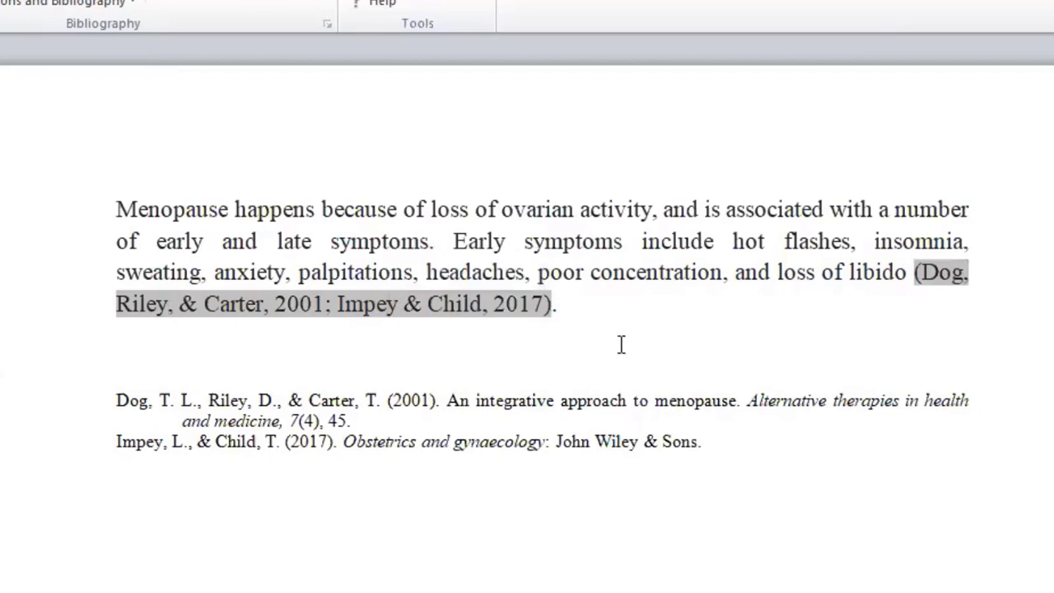
pyautogui.click(612, 311)
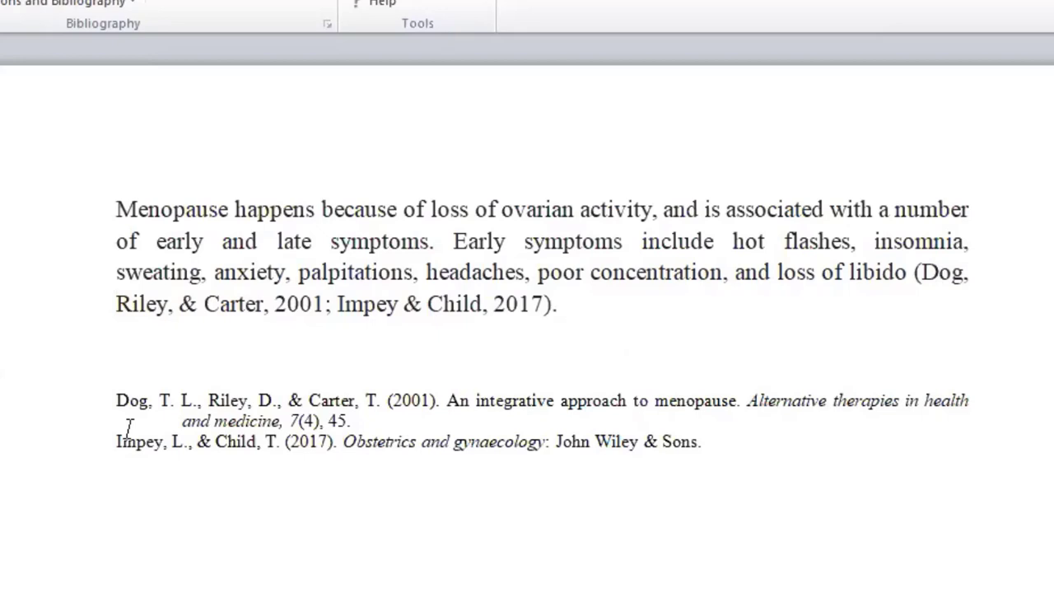
# Start a new paragraph below the menopause text and copy the hormone replacement therapy passage, up to "older women" and its citation, from the PDF in Foxit Reader.
pyautogui.press('Return')
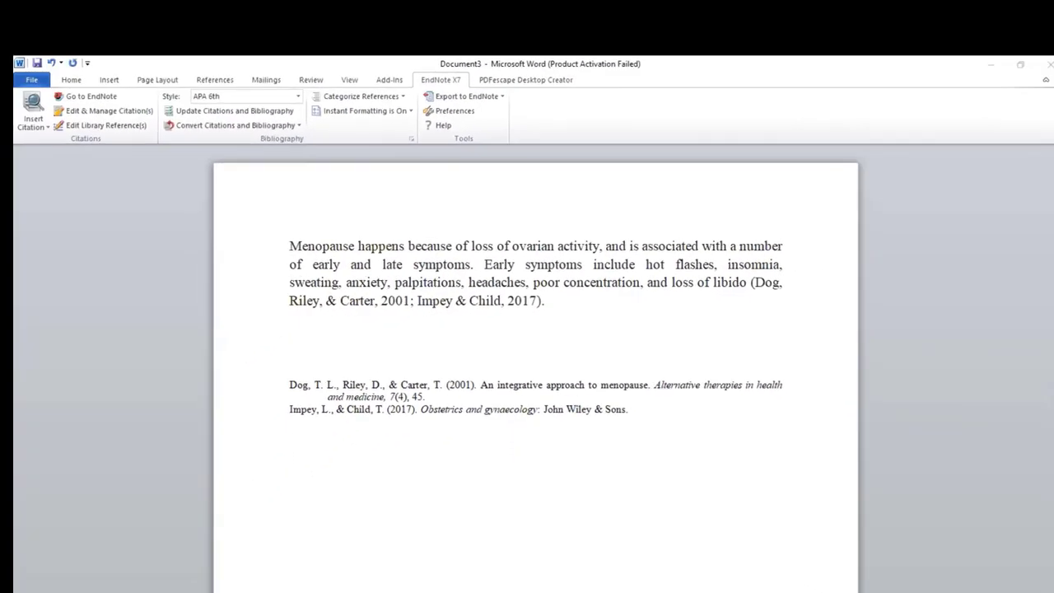
pyautogui.hotkey('alt', 'Tab')
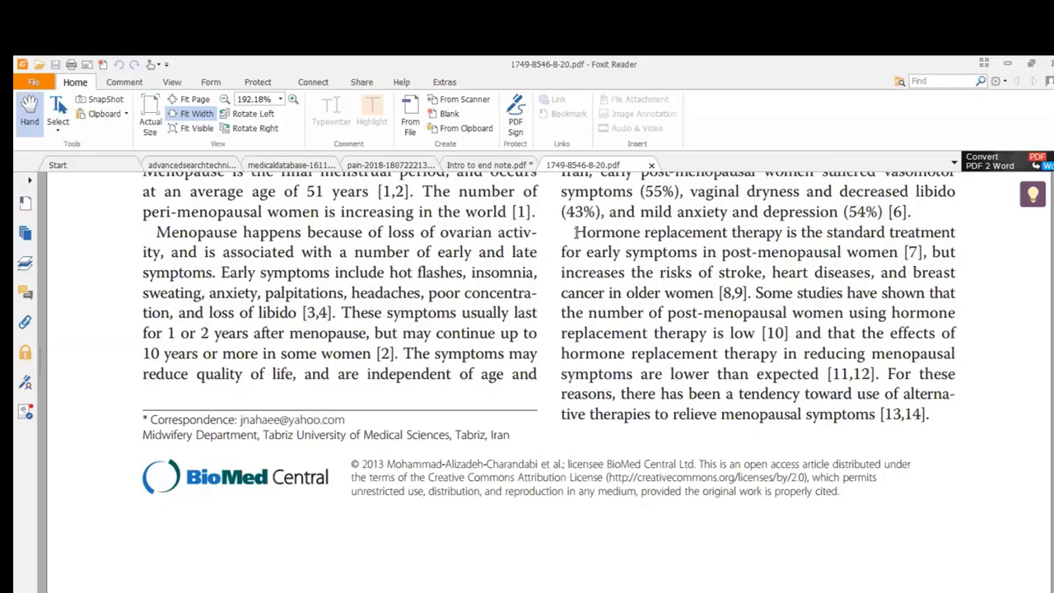
pyautogui.moveTo(578, 232); pyautogui.dragTo(726, 260)
pyautogui.click(654, 283)
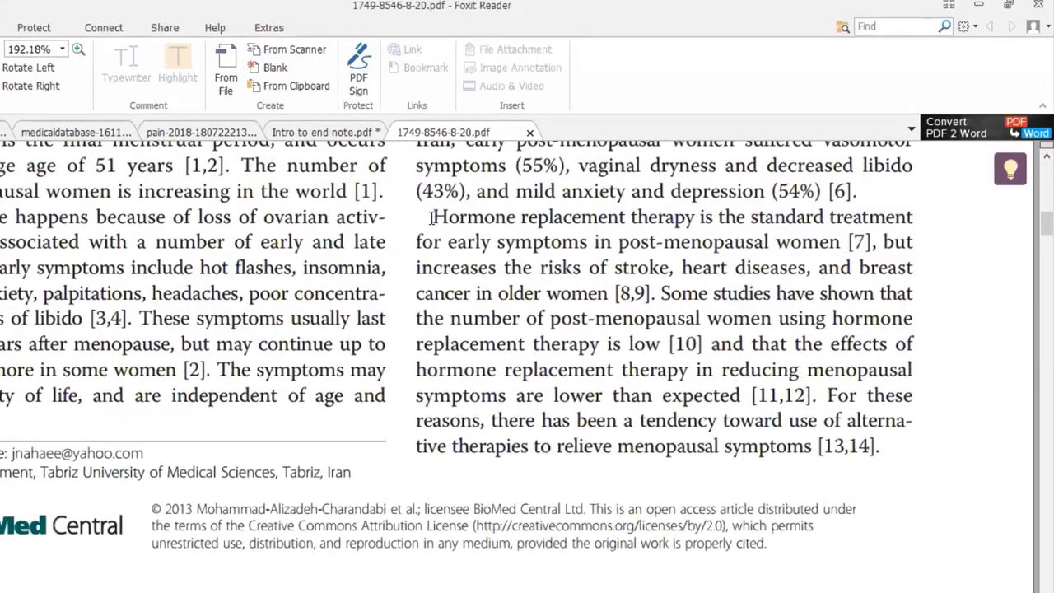
pyautogui.moveTo(484, 223); pyautogui.dragTo(693, 295)
pyautogui.rightClick(603, 252)
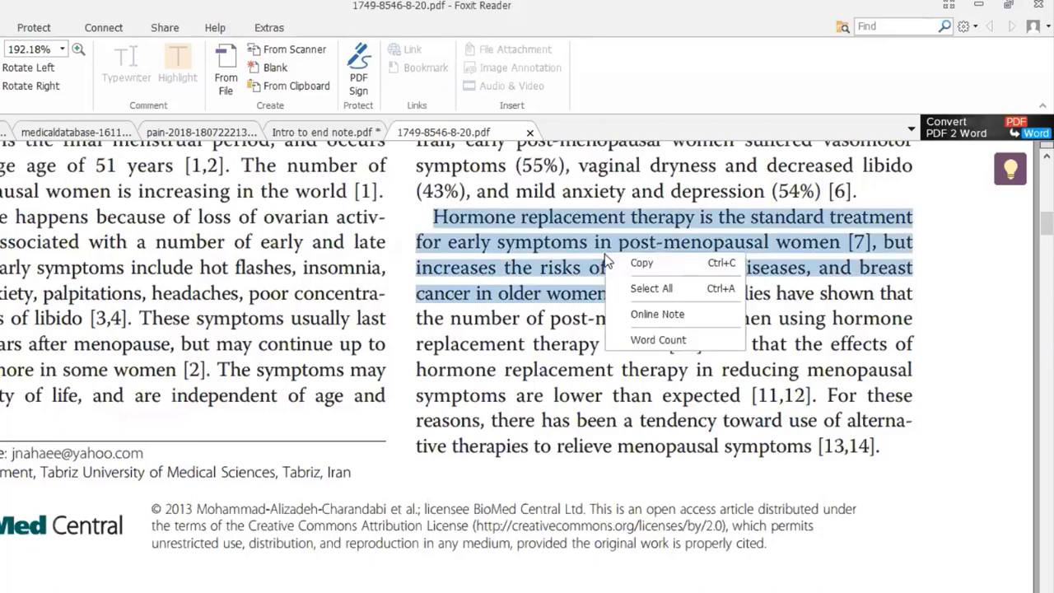
pyautogui.click(619, 265)
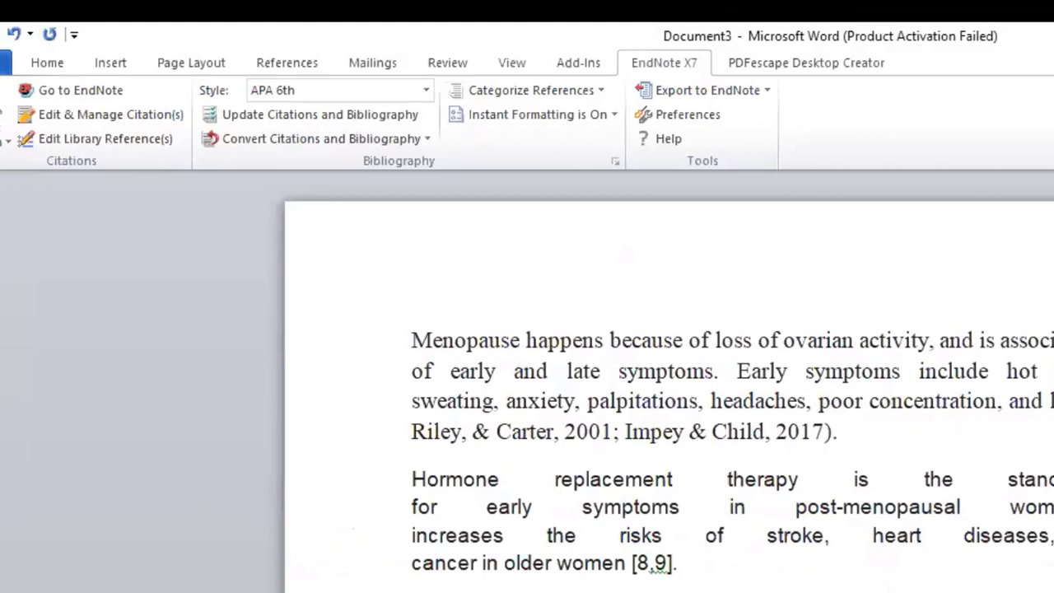
# Place the insertion point just before the [7] marker after "post-menopausal women" in the pasted Word paragraph.
pyautogui.click(630, 571)
pyautogui.press('Right')
pyautogui.press('Right')
pyautogui.press('Up')
pyautogui.press('Right')
pyautogui.press('Up')
pyautogui.press('Right')
pyautogui.press('Right')
pyautogui.press('Right')
pyautogui.press('Right')
pyautogui.press('Right')
# Return to the PDF in Foxit Reader and copy the title of reference 7 from its reference list.
pyautogui.hotkey('alt', 'Tab')
pyautogui.click(932, 523)
pyautogui.scroll(-10, 931, 523)
pyautogui.scroll(-20, 931, 523)
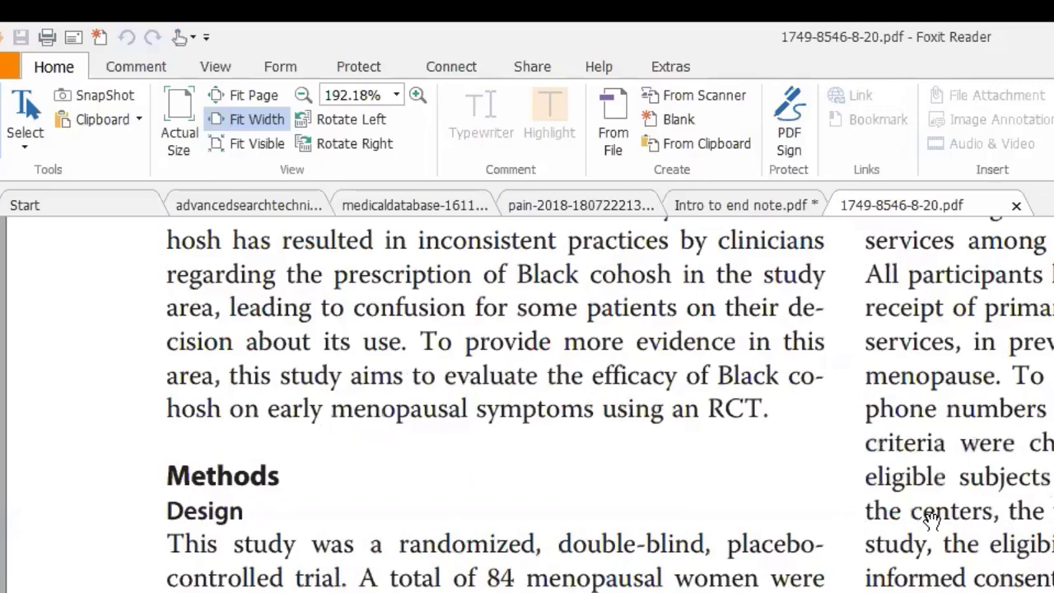
pyautogui.scroll(-10, 932, 519)
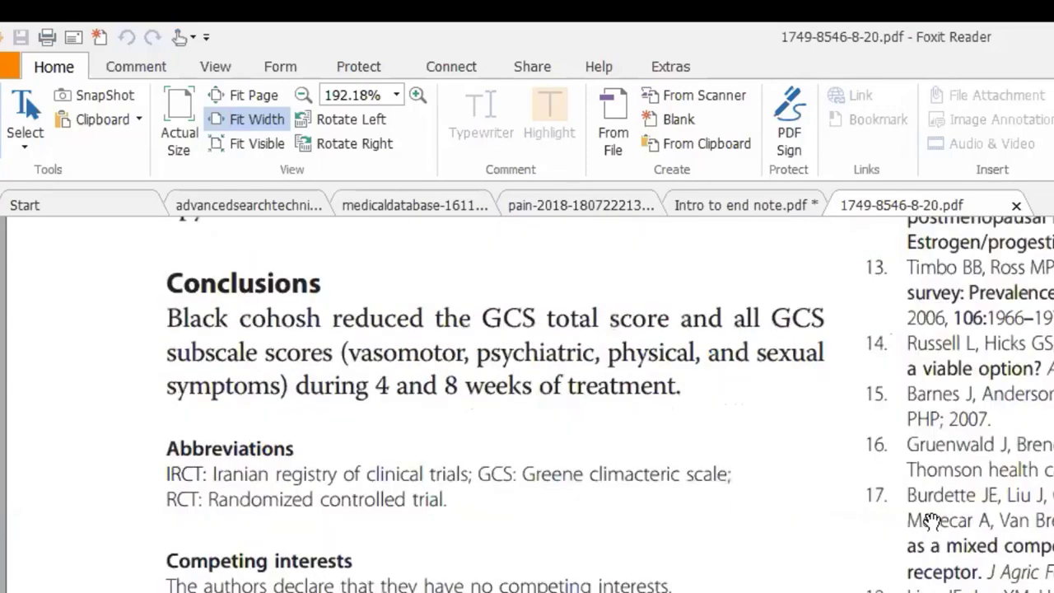
pyautogui.scroll(4, 932, 519)
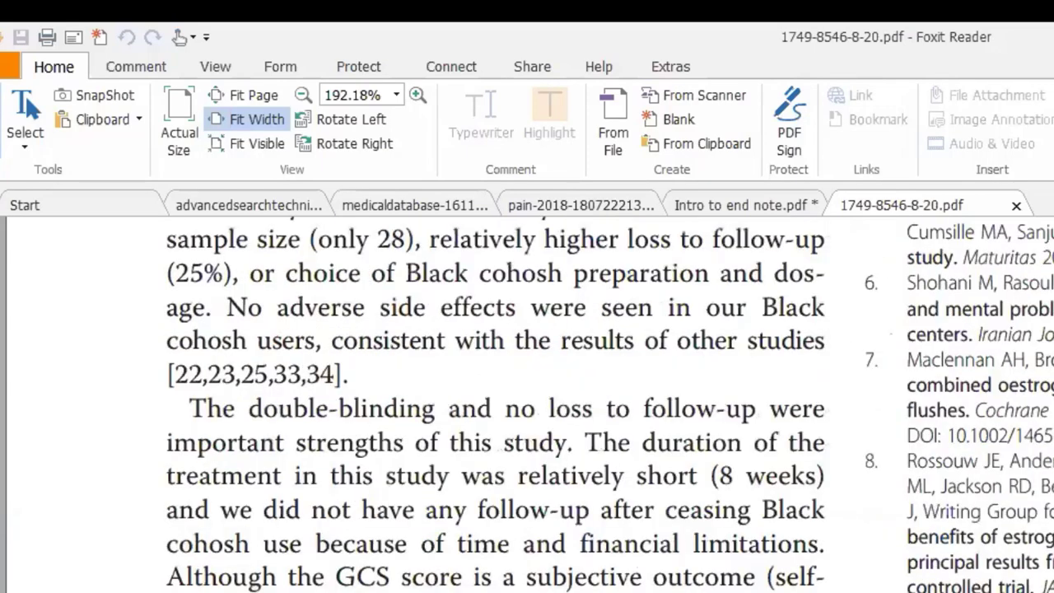
pyautogui.moveTo(908, 380); pyautogui.dragTo(978, 411)
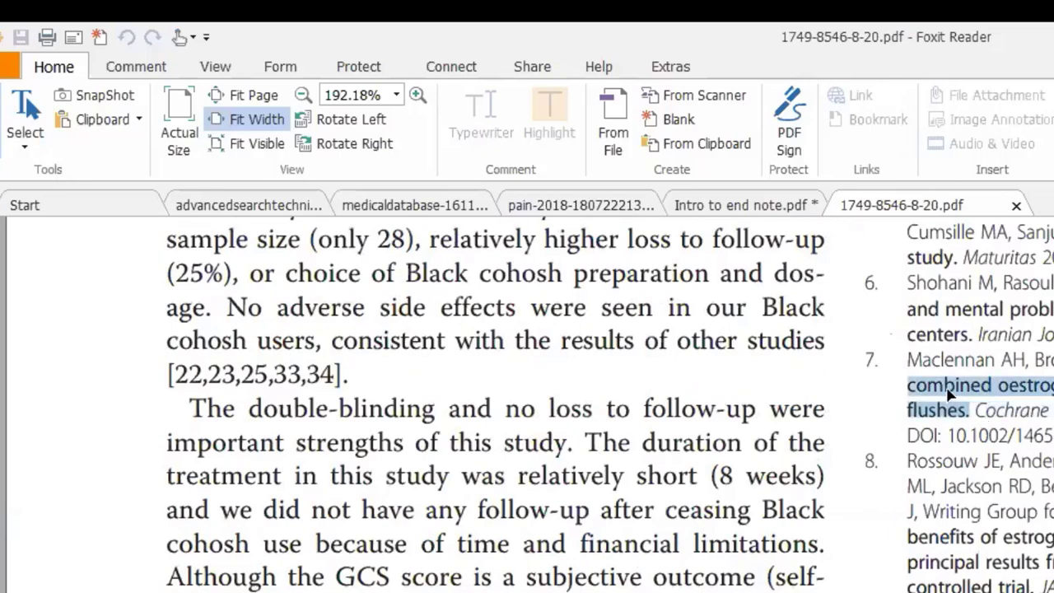
pyautogui.rightClick(965, 396)
pyautogui.click(968, 399)
# Search Google Scholar for "Oral oestrogen and combined oestrogen/progestogen therapy versus placebo for hot flushes." and download the first result's EndNote citation.
pyautogui.hotkey('alt', 'Tab')
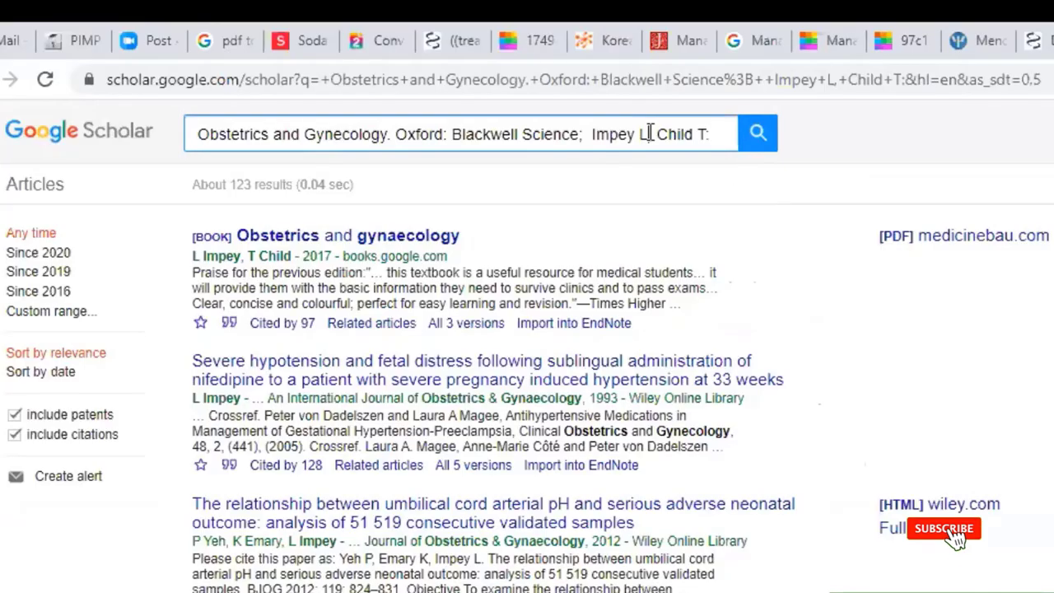
pyautogui.hotkey('ctrl', 'a')
pyautogui.hotkey('ctrl', 'v')
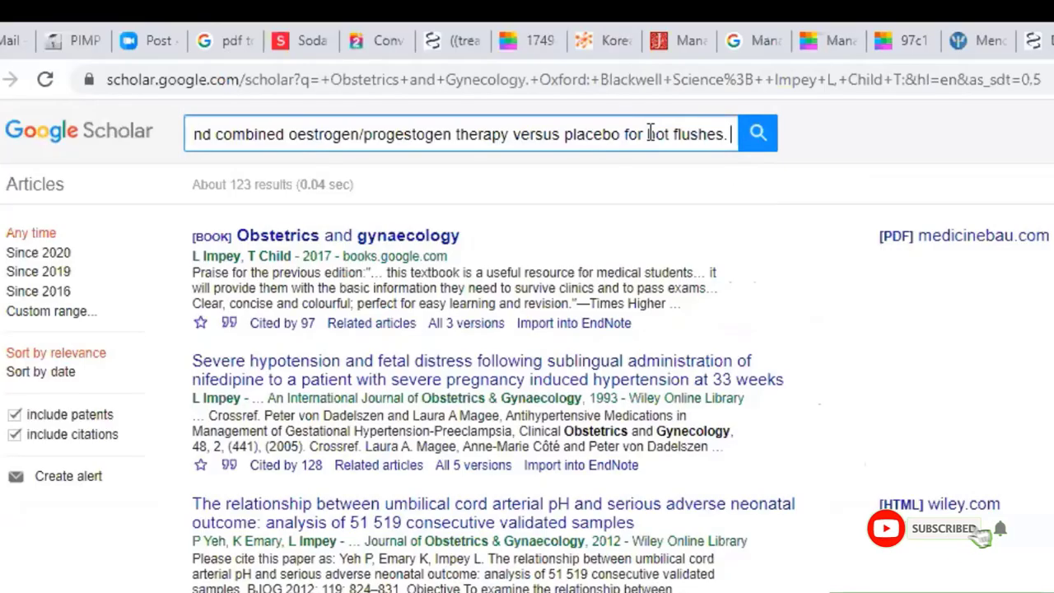
pyautogui.press('Return')
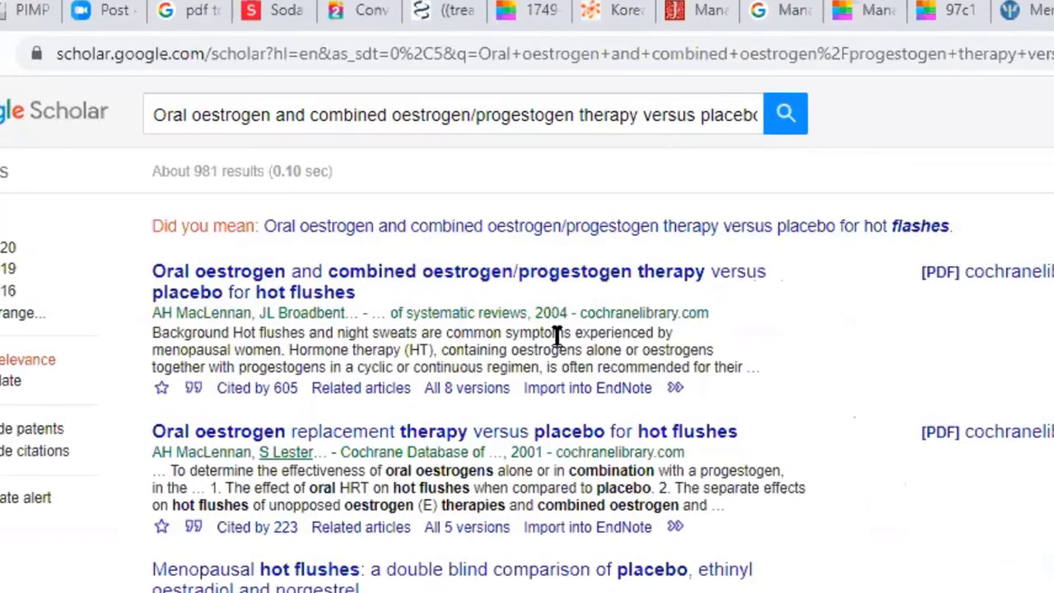
pyautogui.click(576, 392)
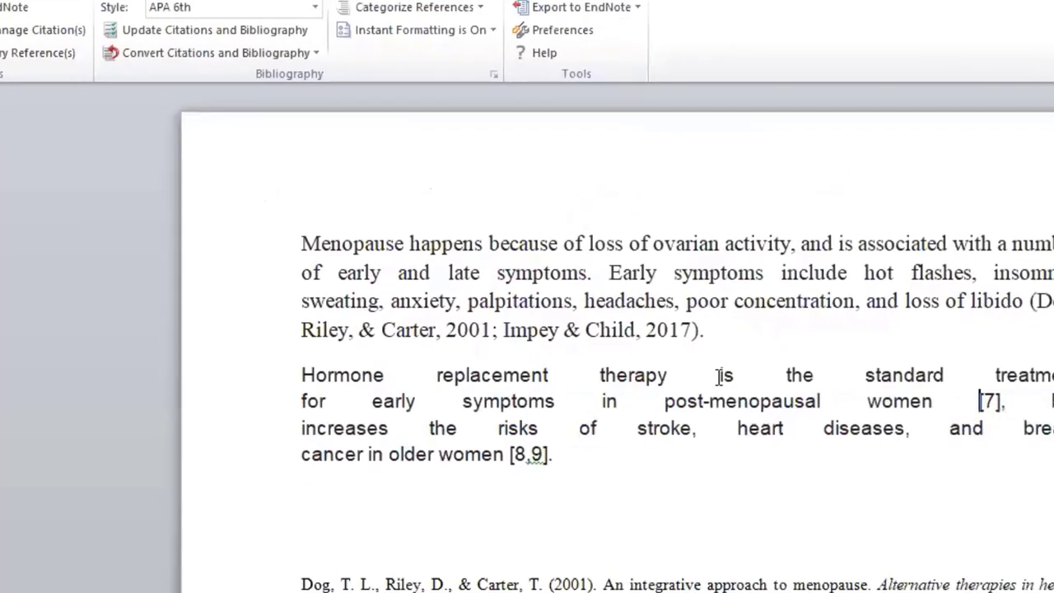
# Delete the typed [7] marker after "post-menopausal women" in Word and change the EndNote citation style to Vancouver.
pyautogui.press('Right')
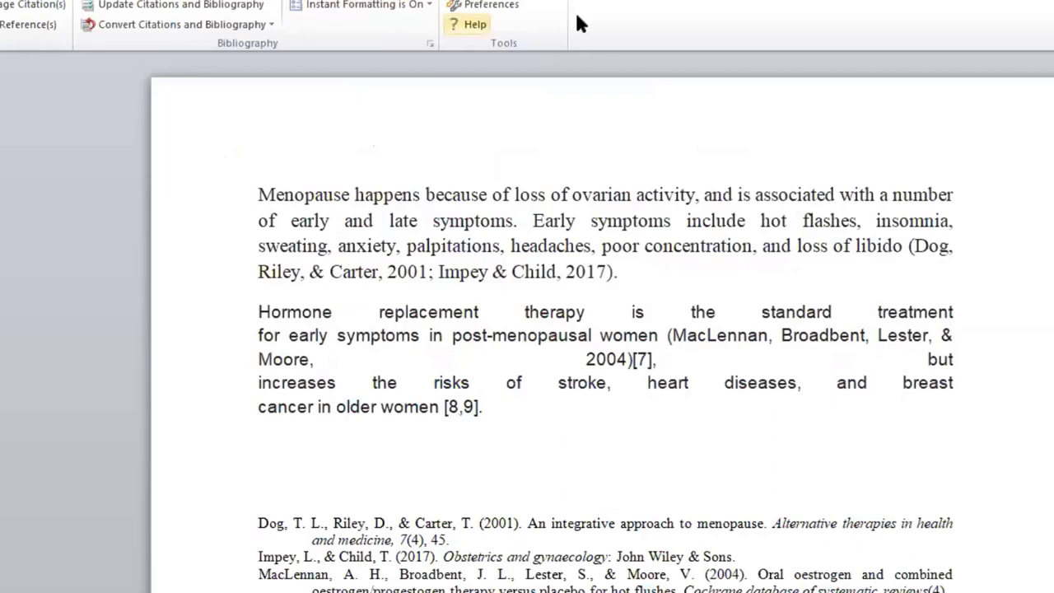
pyautogui.press('Delete')
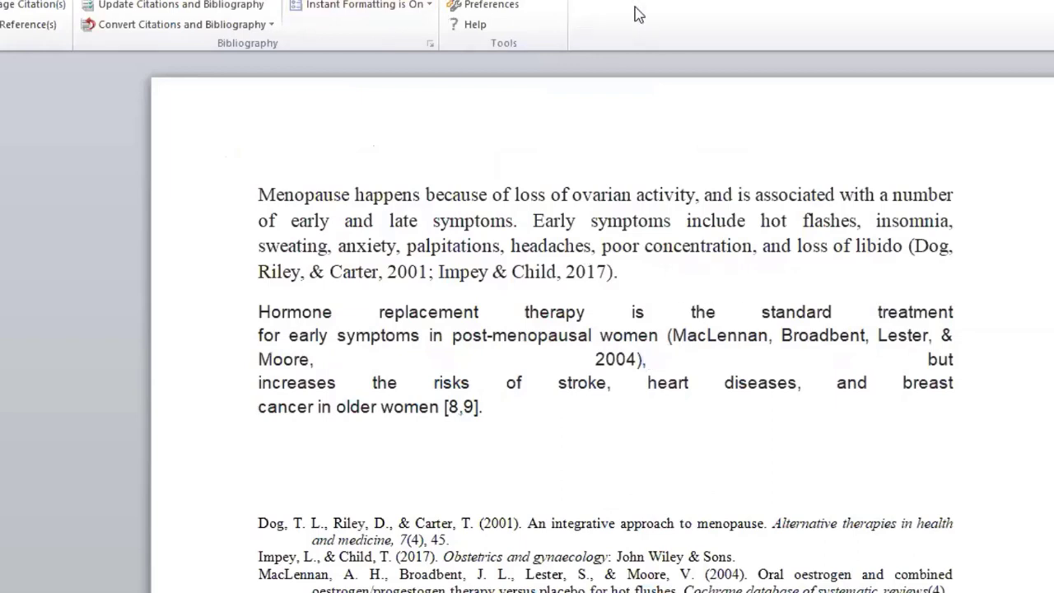
pyautogui.click(270, 2)
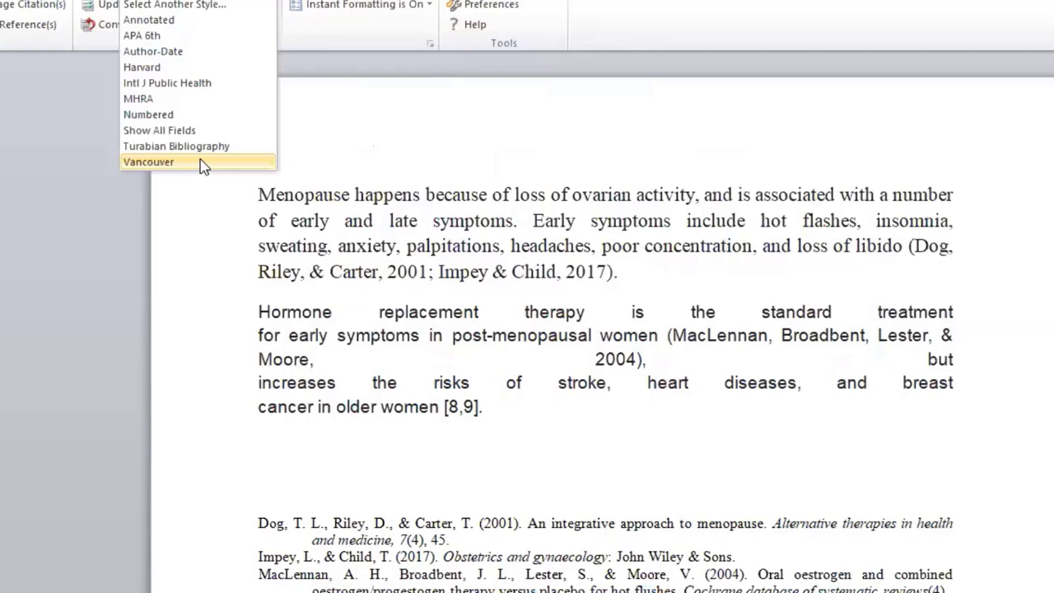
pyautogui.click(204, 165)
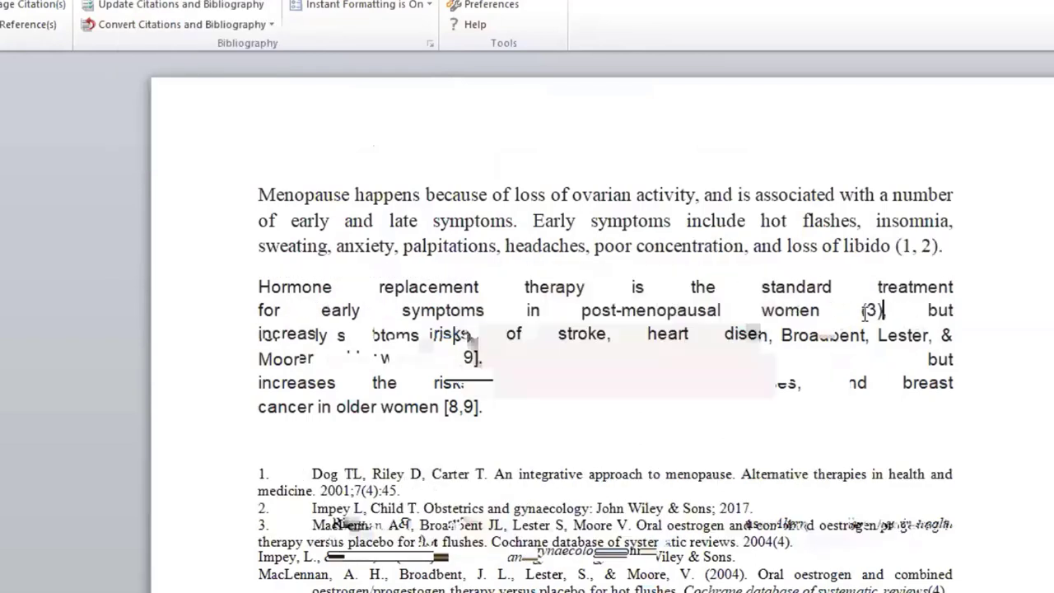
# Delete the rest of the hormone replacement therapy paragraph after the (3) citation, including the comma.
pyautogui.moveTo(928, 310); pyautogui.dragTo(759, 350)
pyautogui.press('Delete')
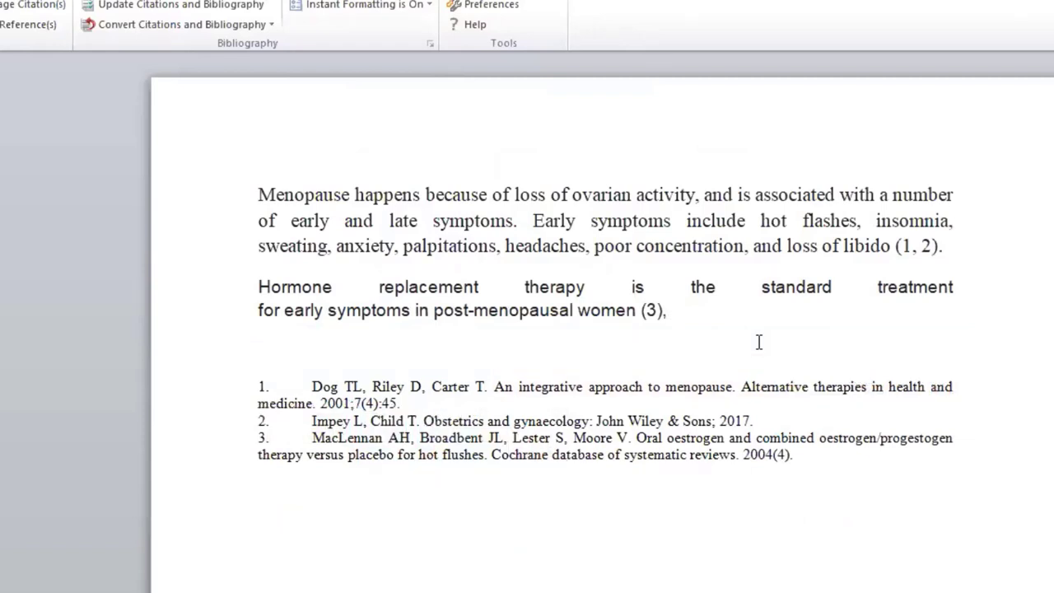
pyautogui.press('BackSpace')
pyautogui.press('BackSpace')
# Move the hormone replacement therapy paragraph with its citation above the menopause paragraph.
pyautogui.moveTo(664, 312); pyautogui.dragTo(42, 344)
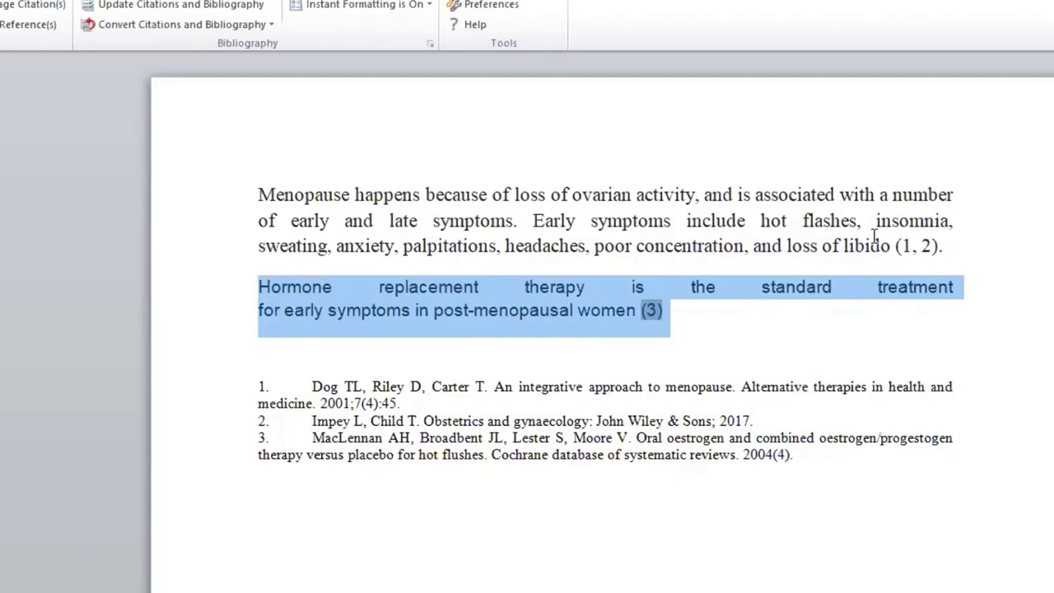
pyautogui.rightClick(527, 321)
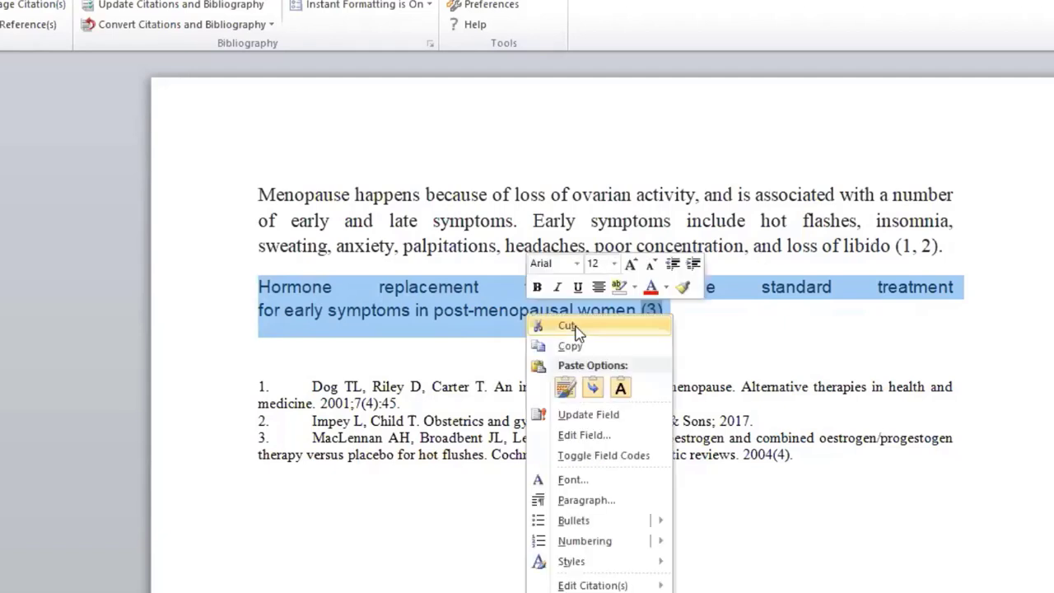
pyautogui.click(568, 327)
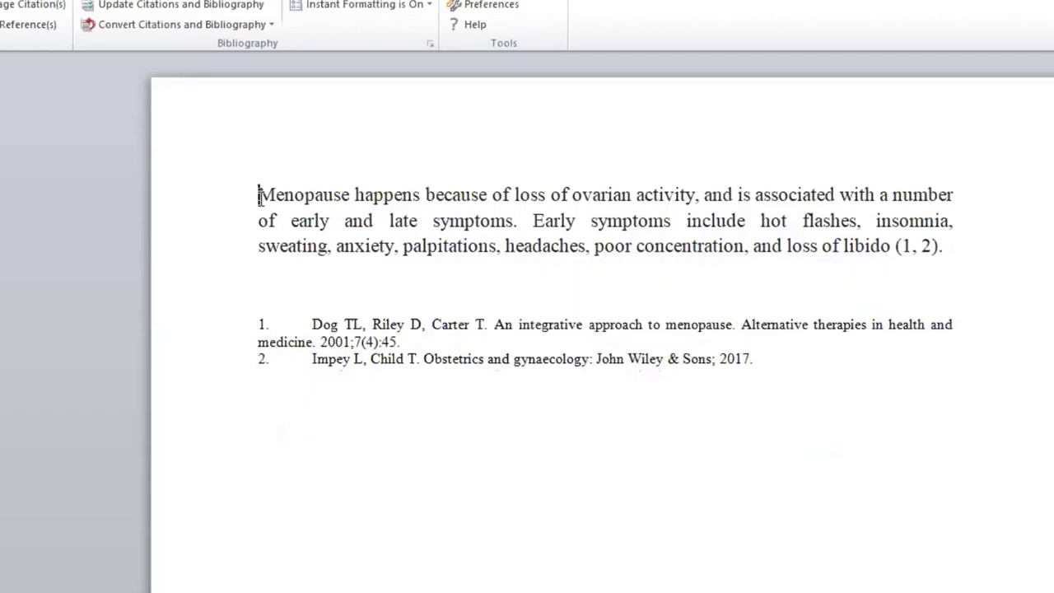
pyautogui.click(259, 196)
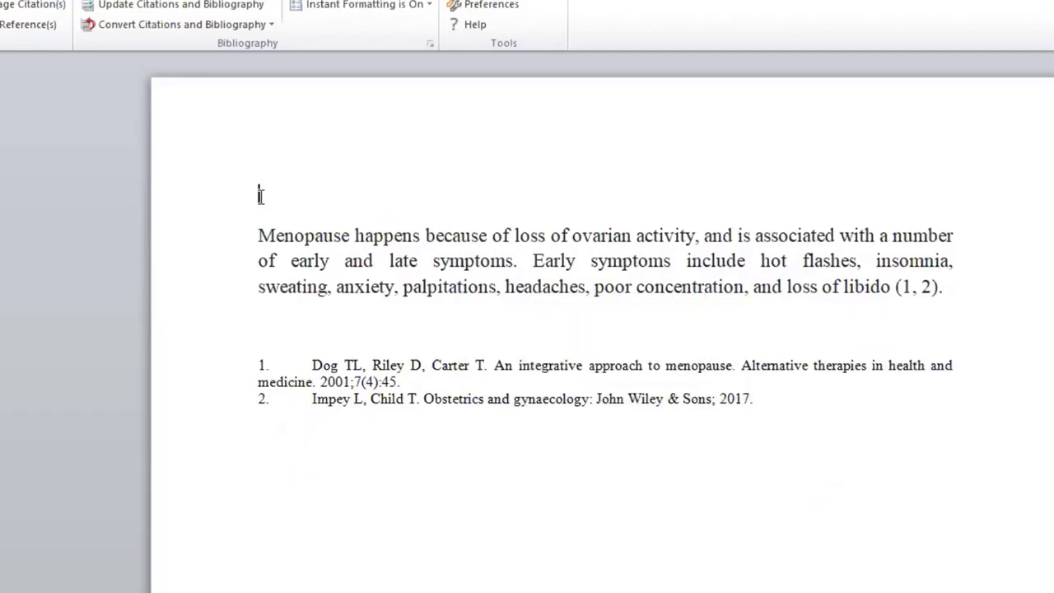
pyautogui.hotkey('ctrl', 'v')
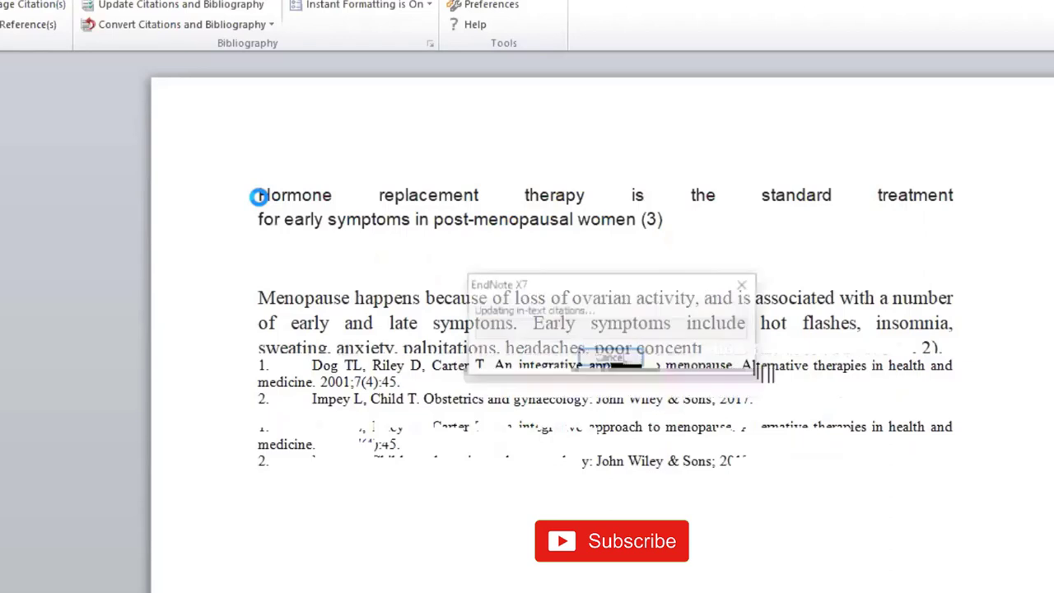